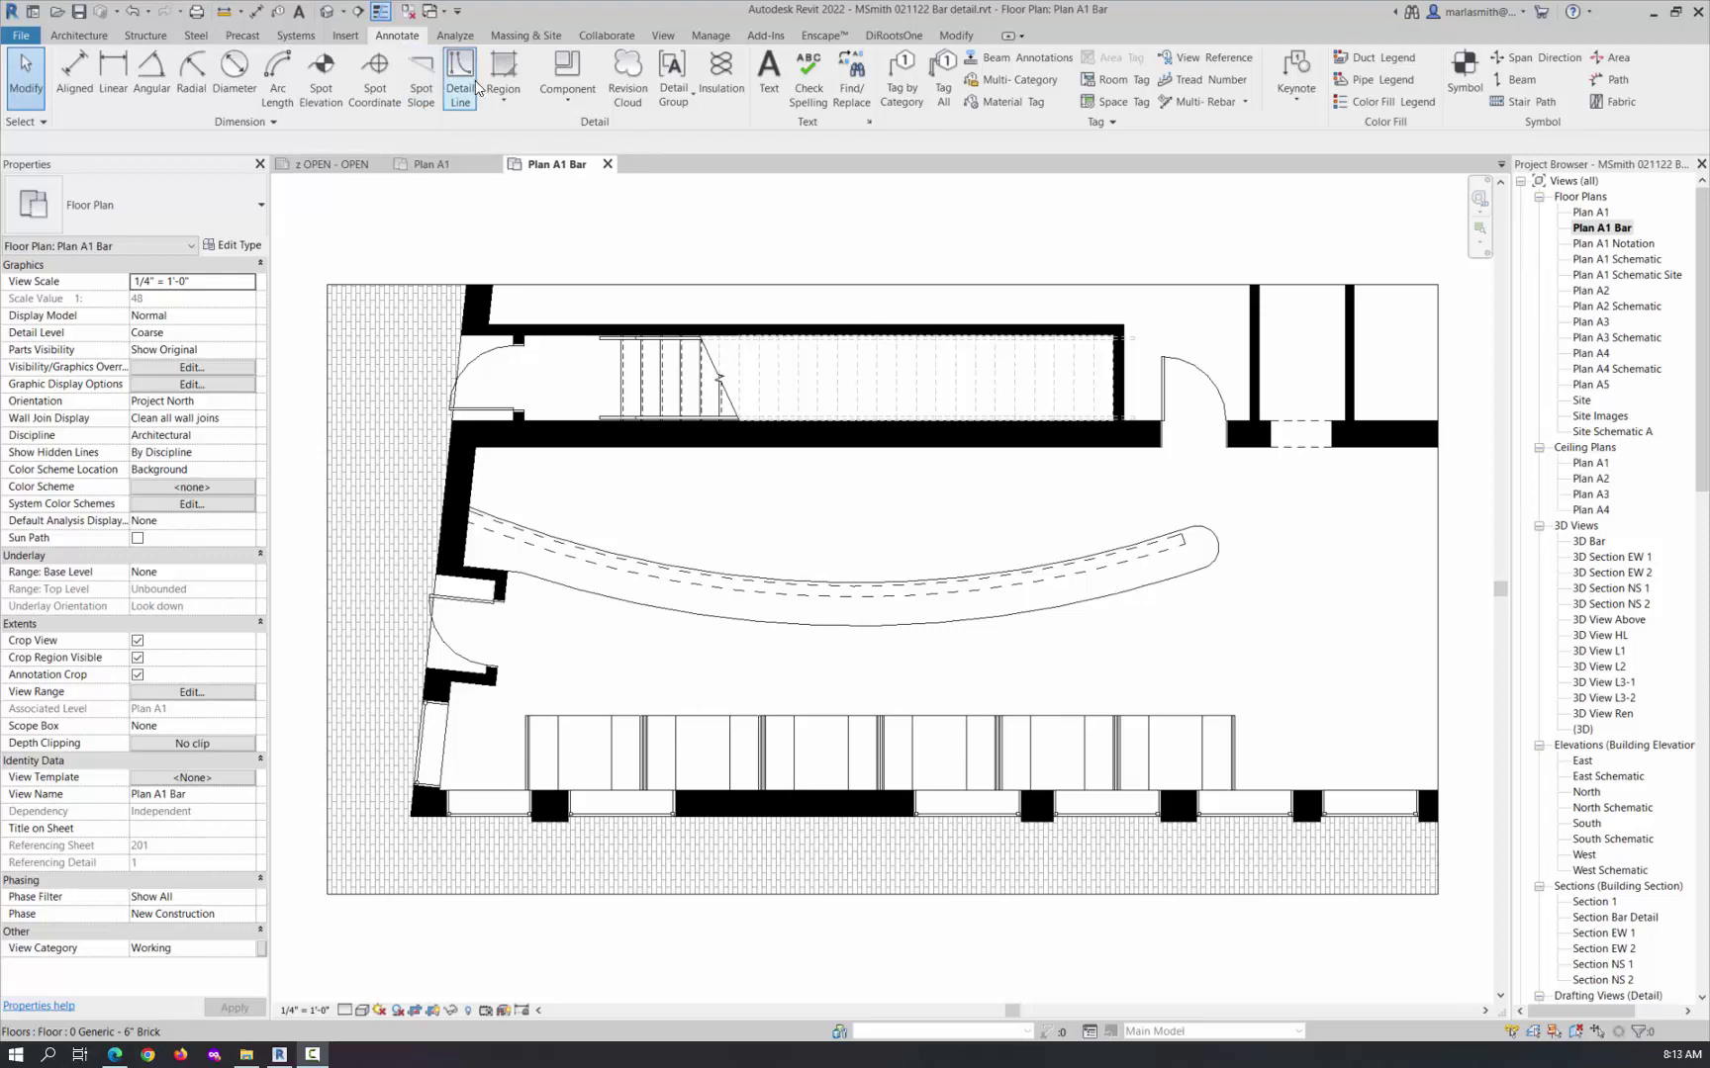
Draw a square diagonal-crosshatch filled region to the right of the plan's centre
click(502, 94)
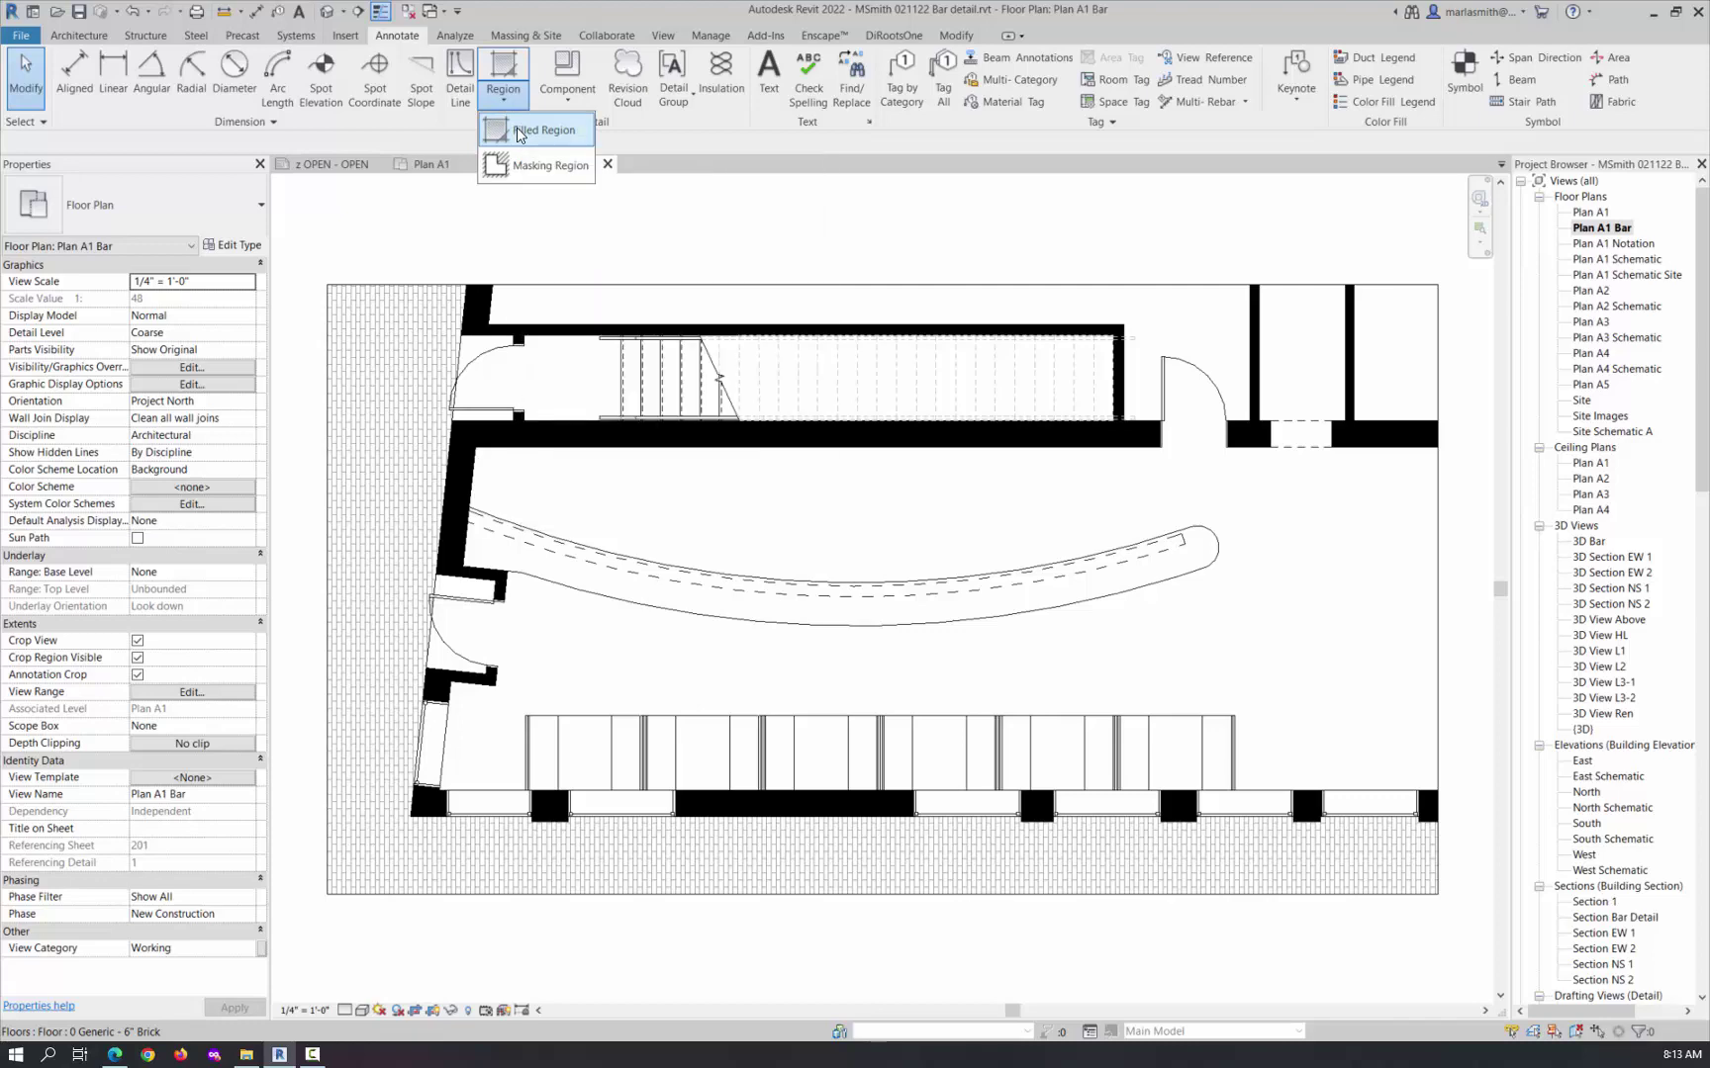
click(518, 131)
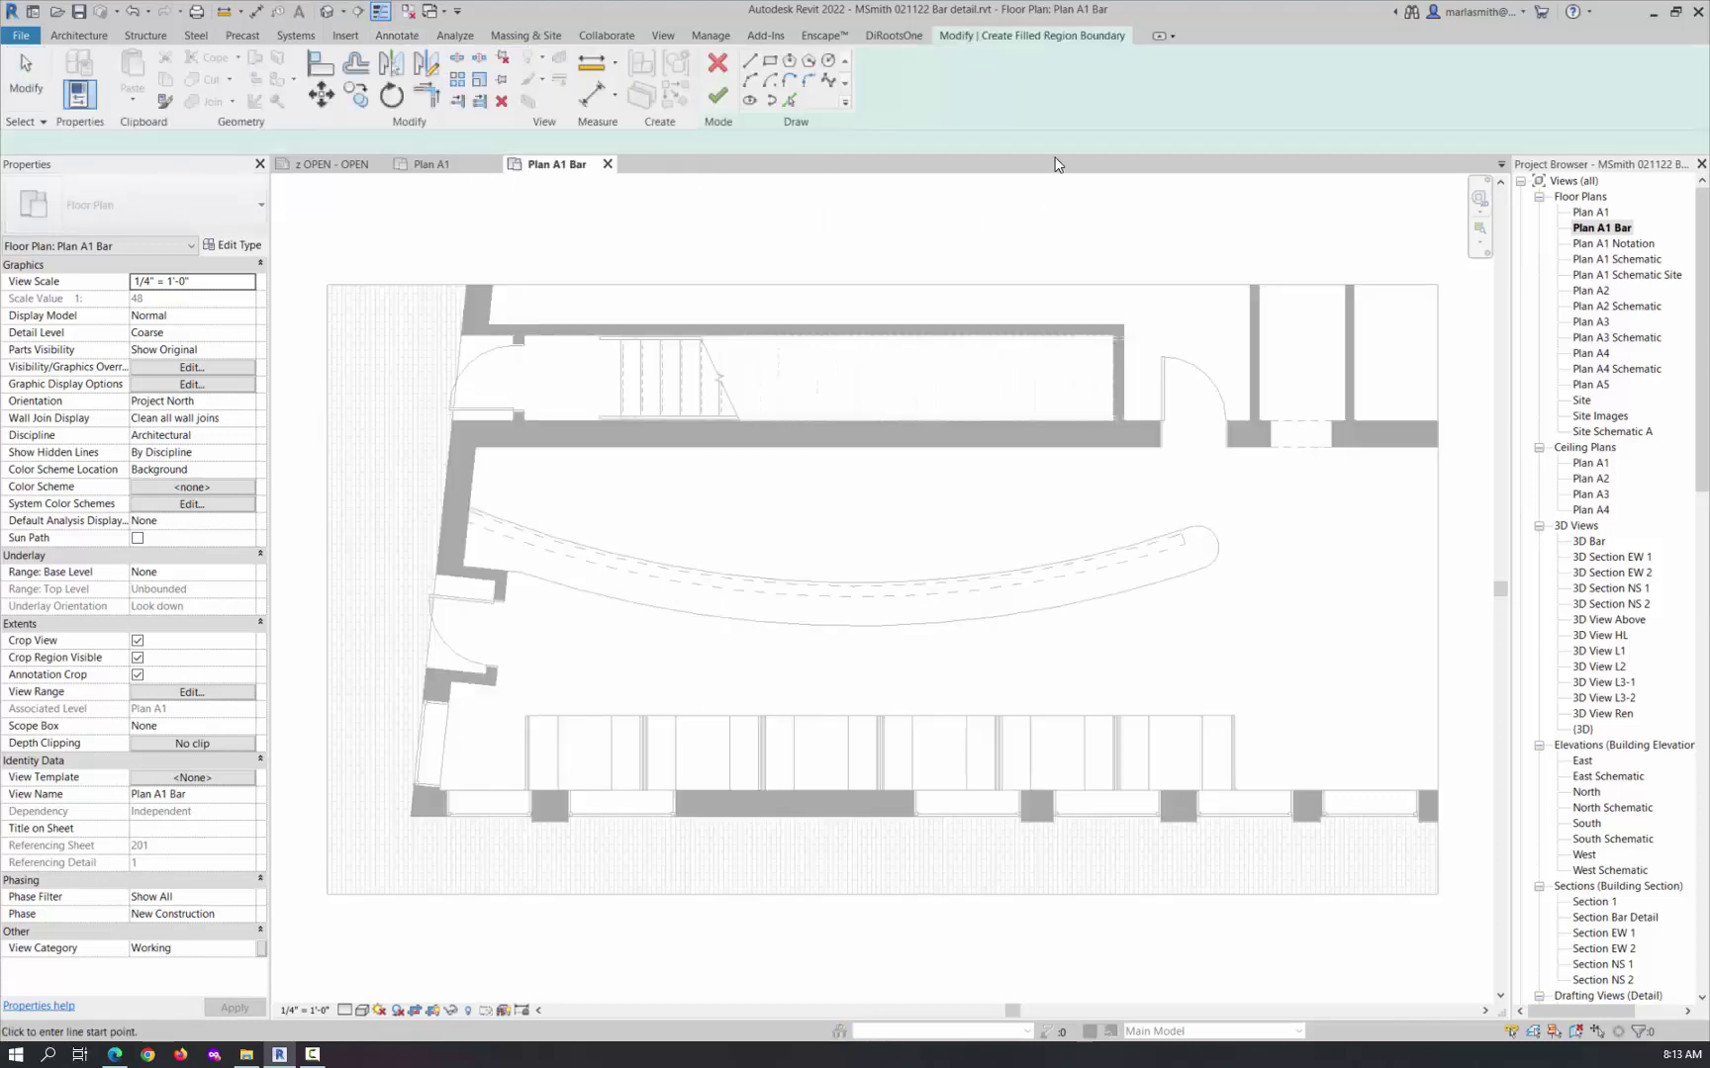
click(1249, 677)
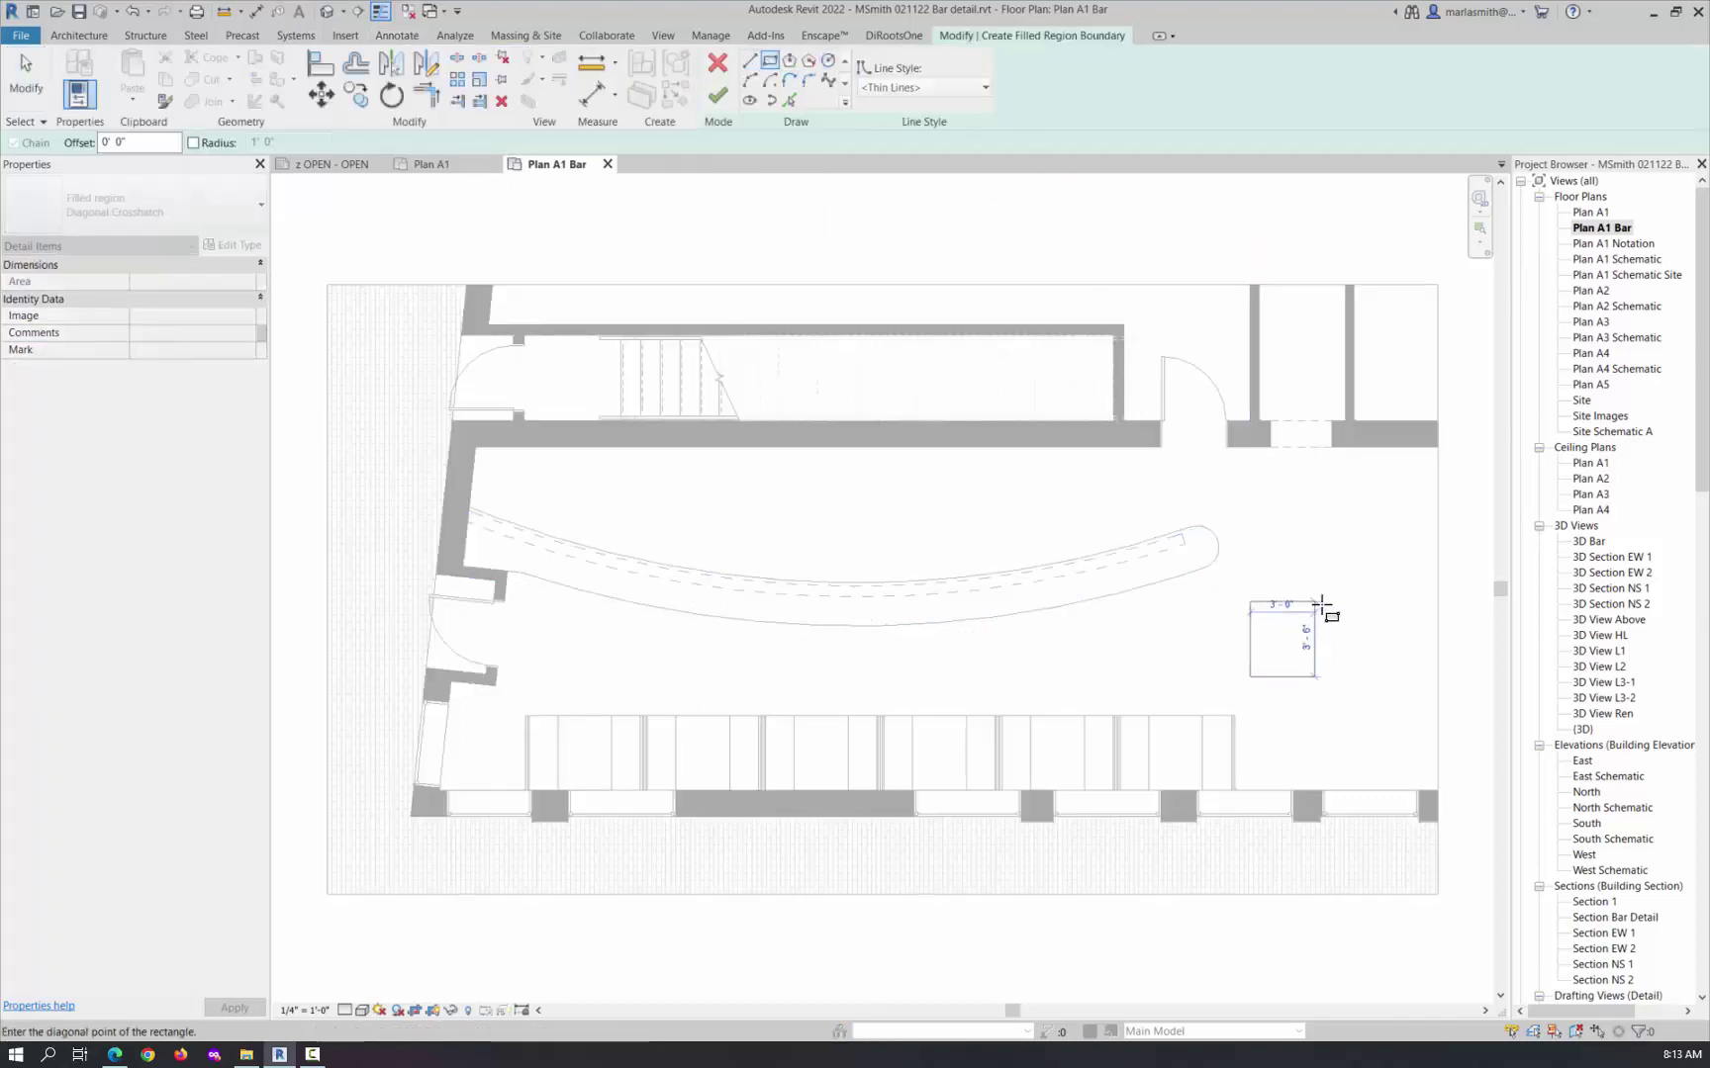
click(1325, 602)
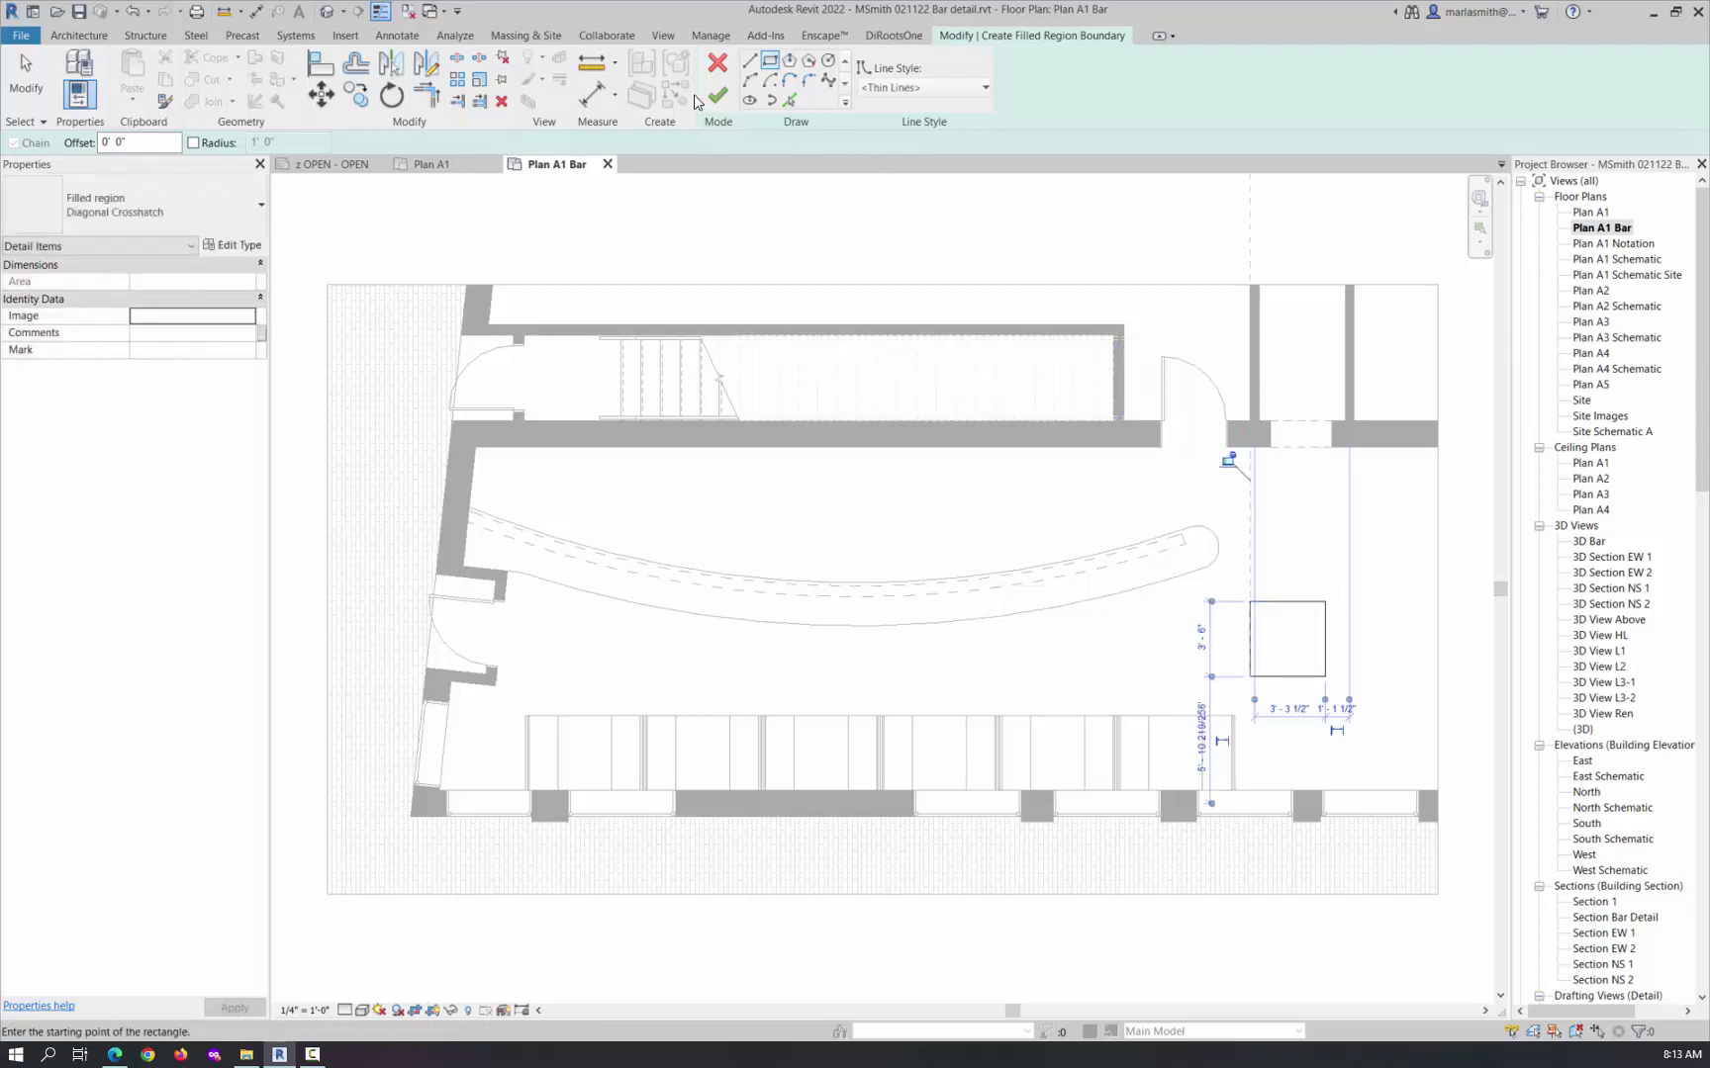
click(717, 95)
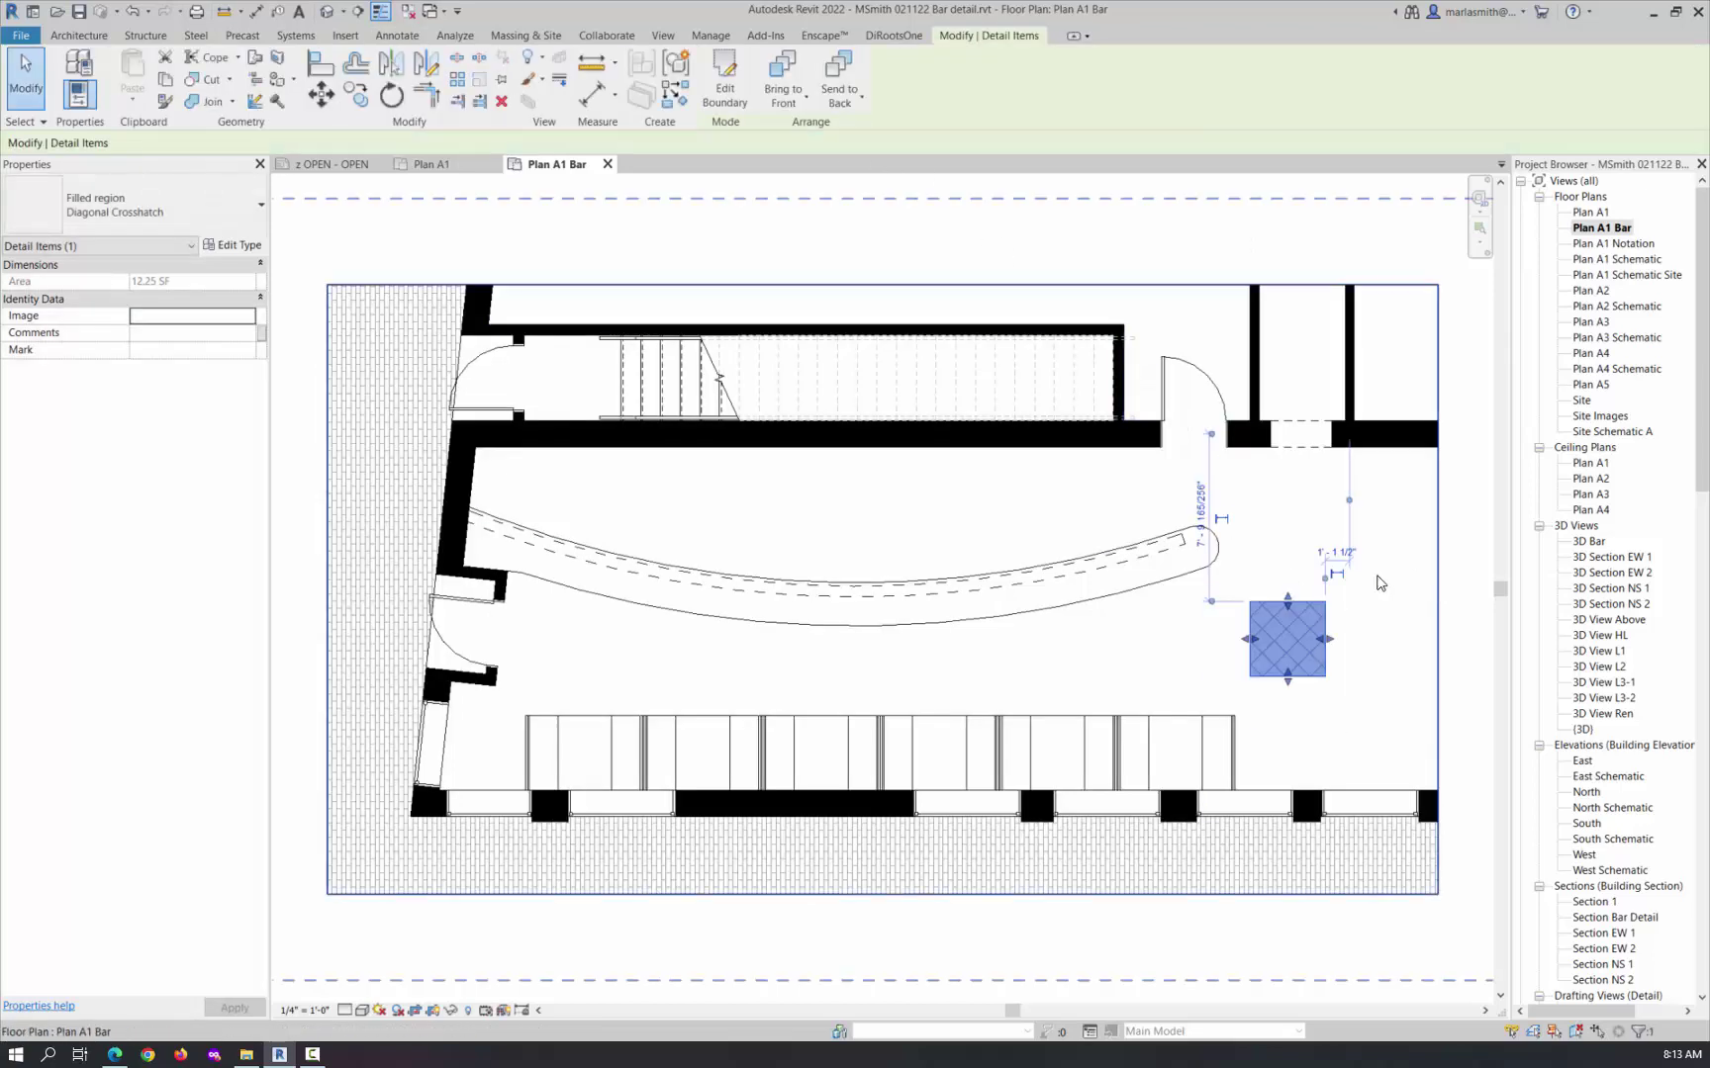
Group the filled region as a detail group named 'Table A'
click(687, 67)
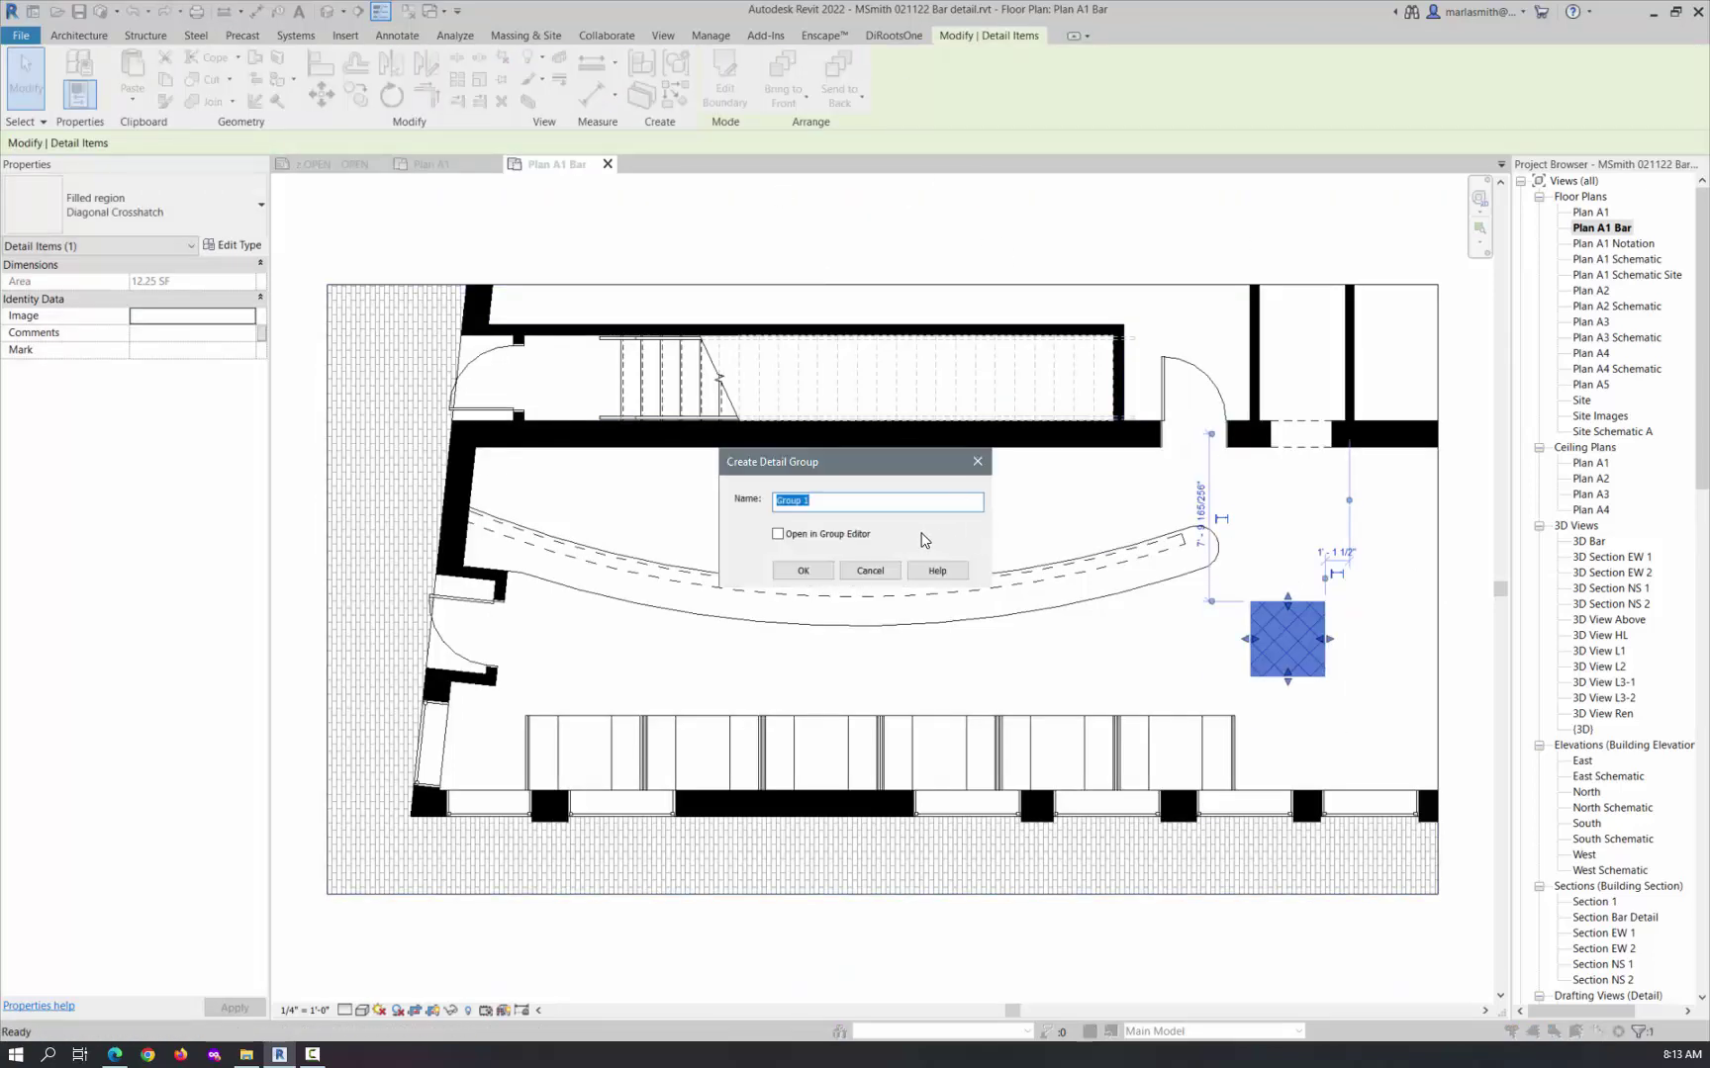
text(Table A)
click(797, 567)
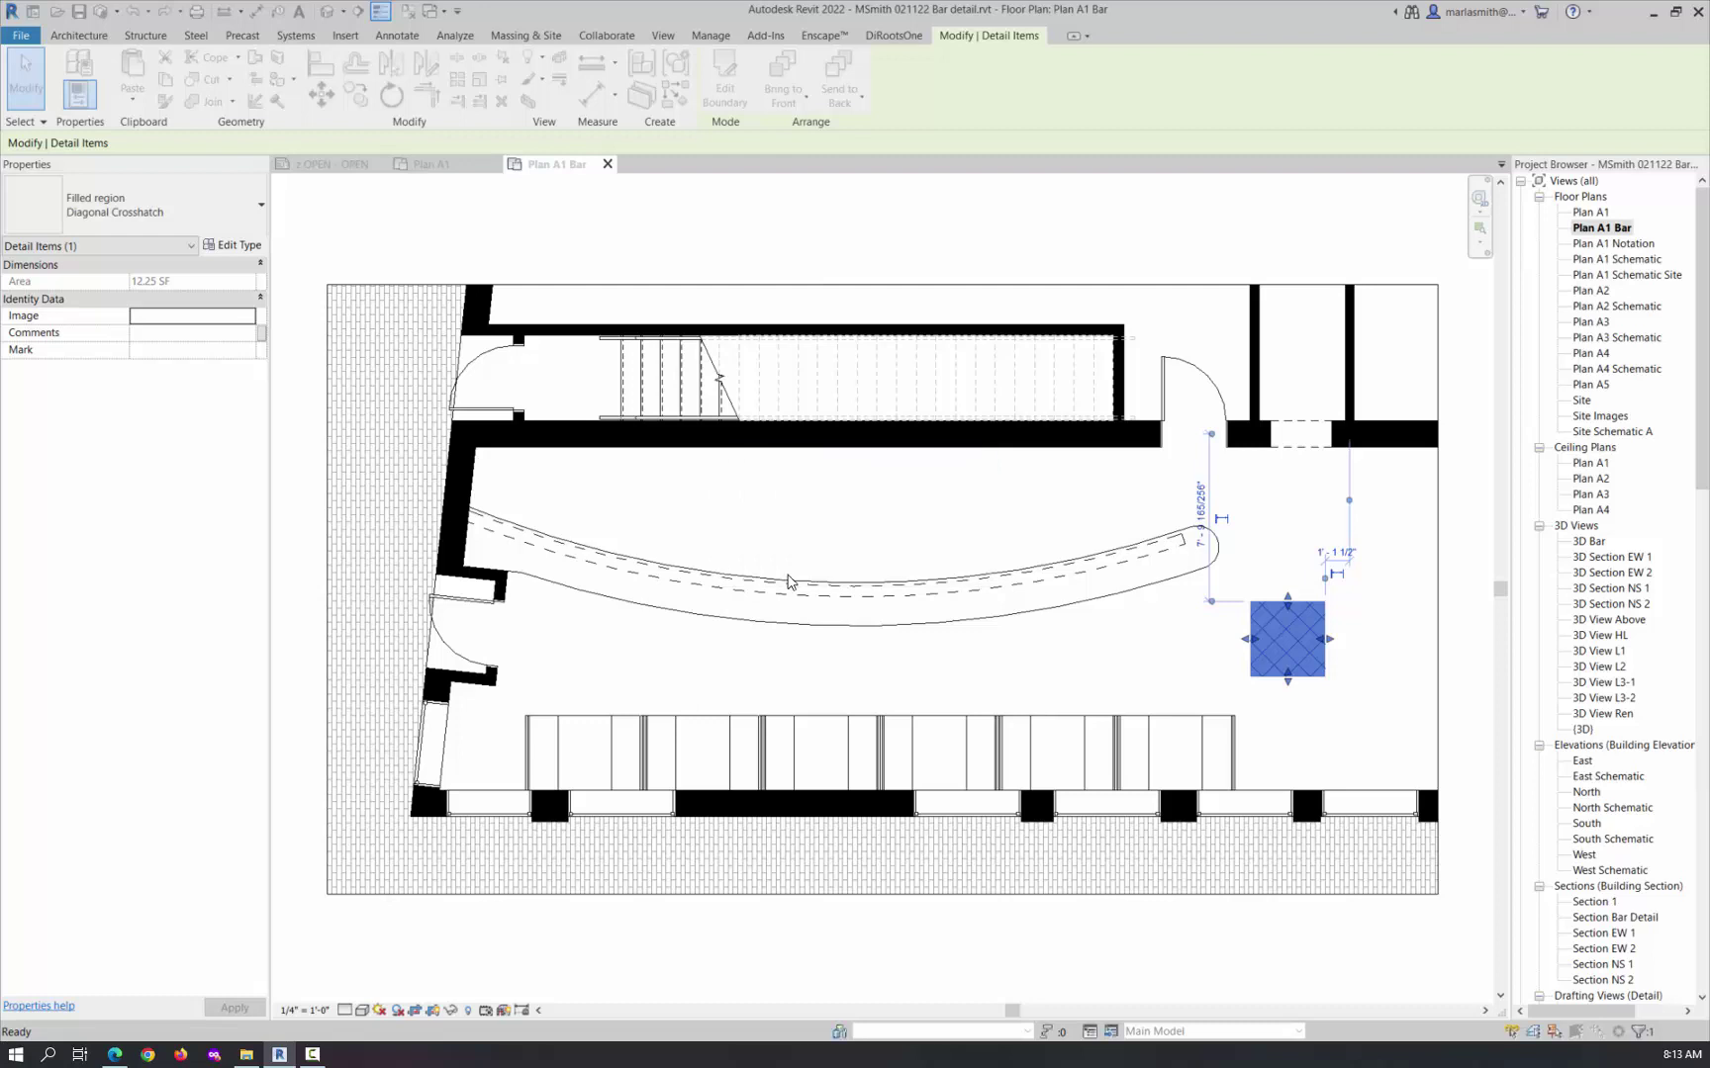
Tag the filled region by category, loading Detail Item Tag.rfa from the Annotations library folder
click(396, 35)
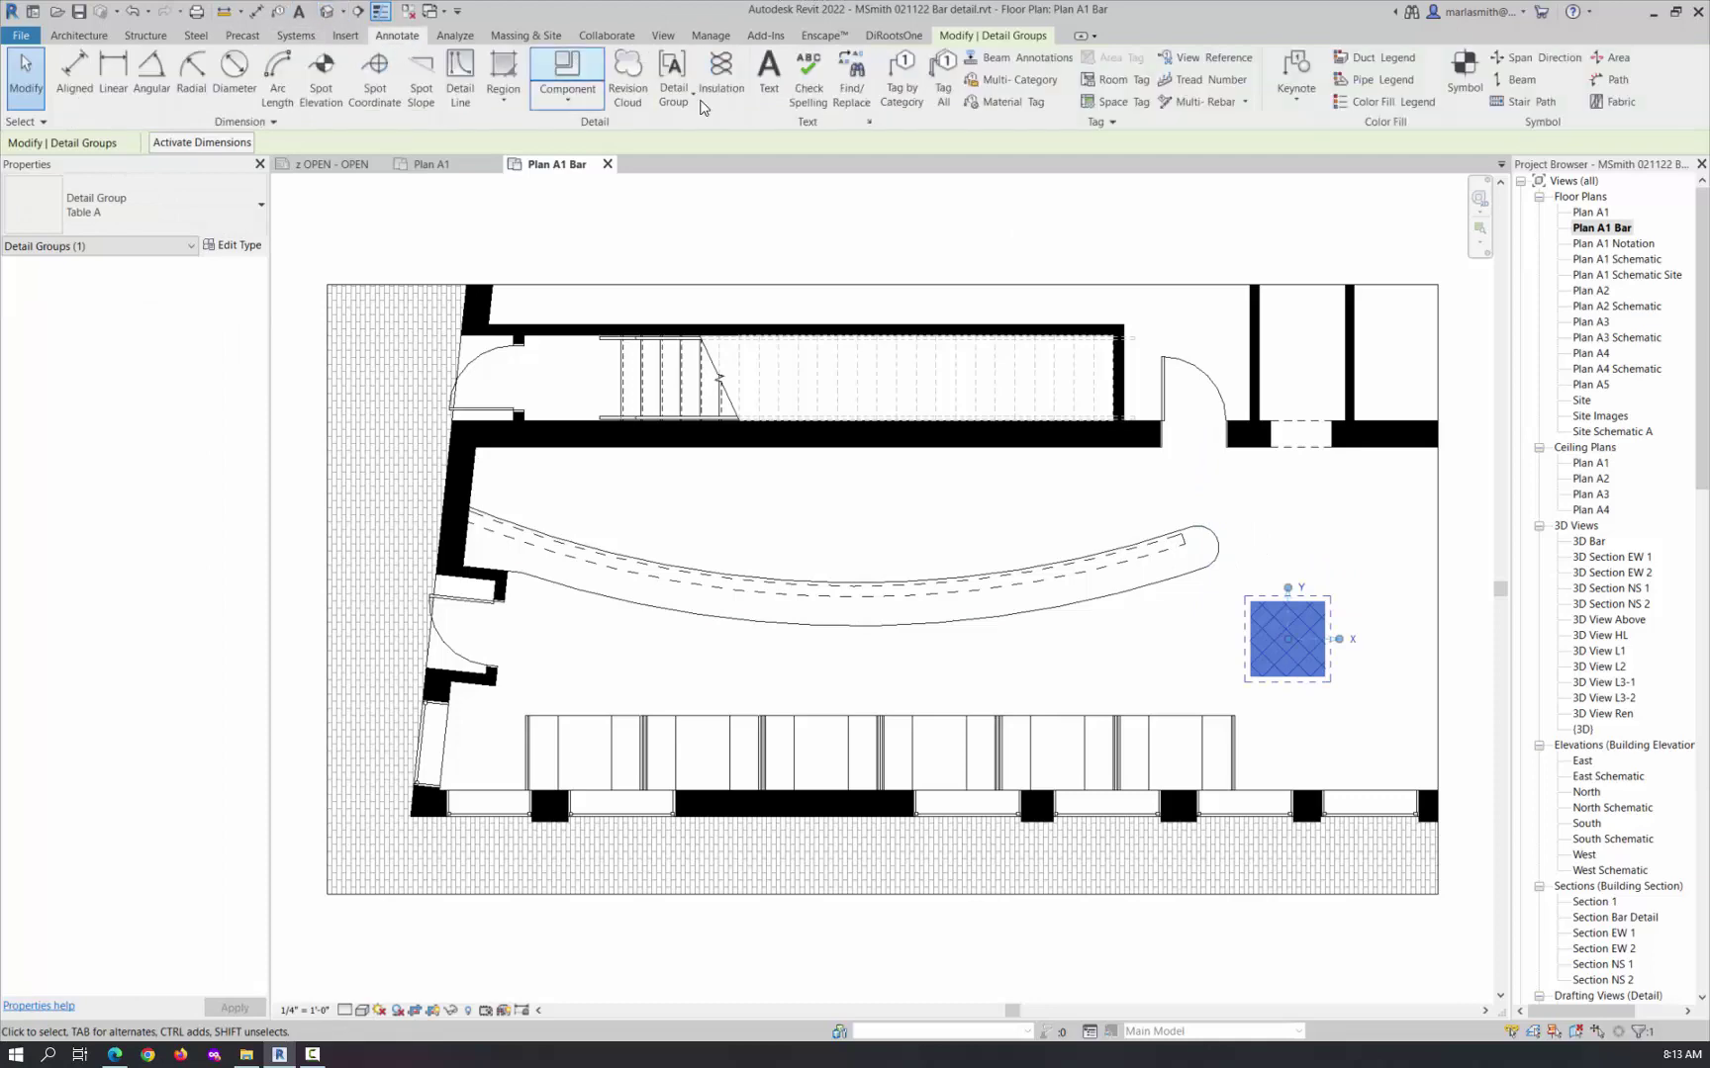
click(898, 91)
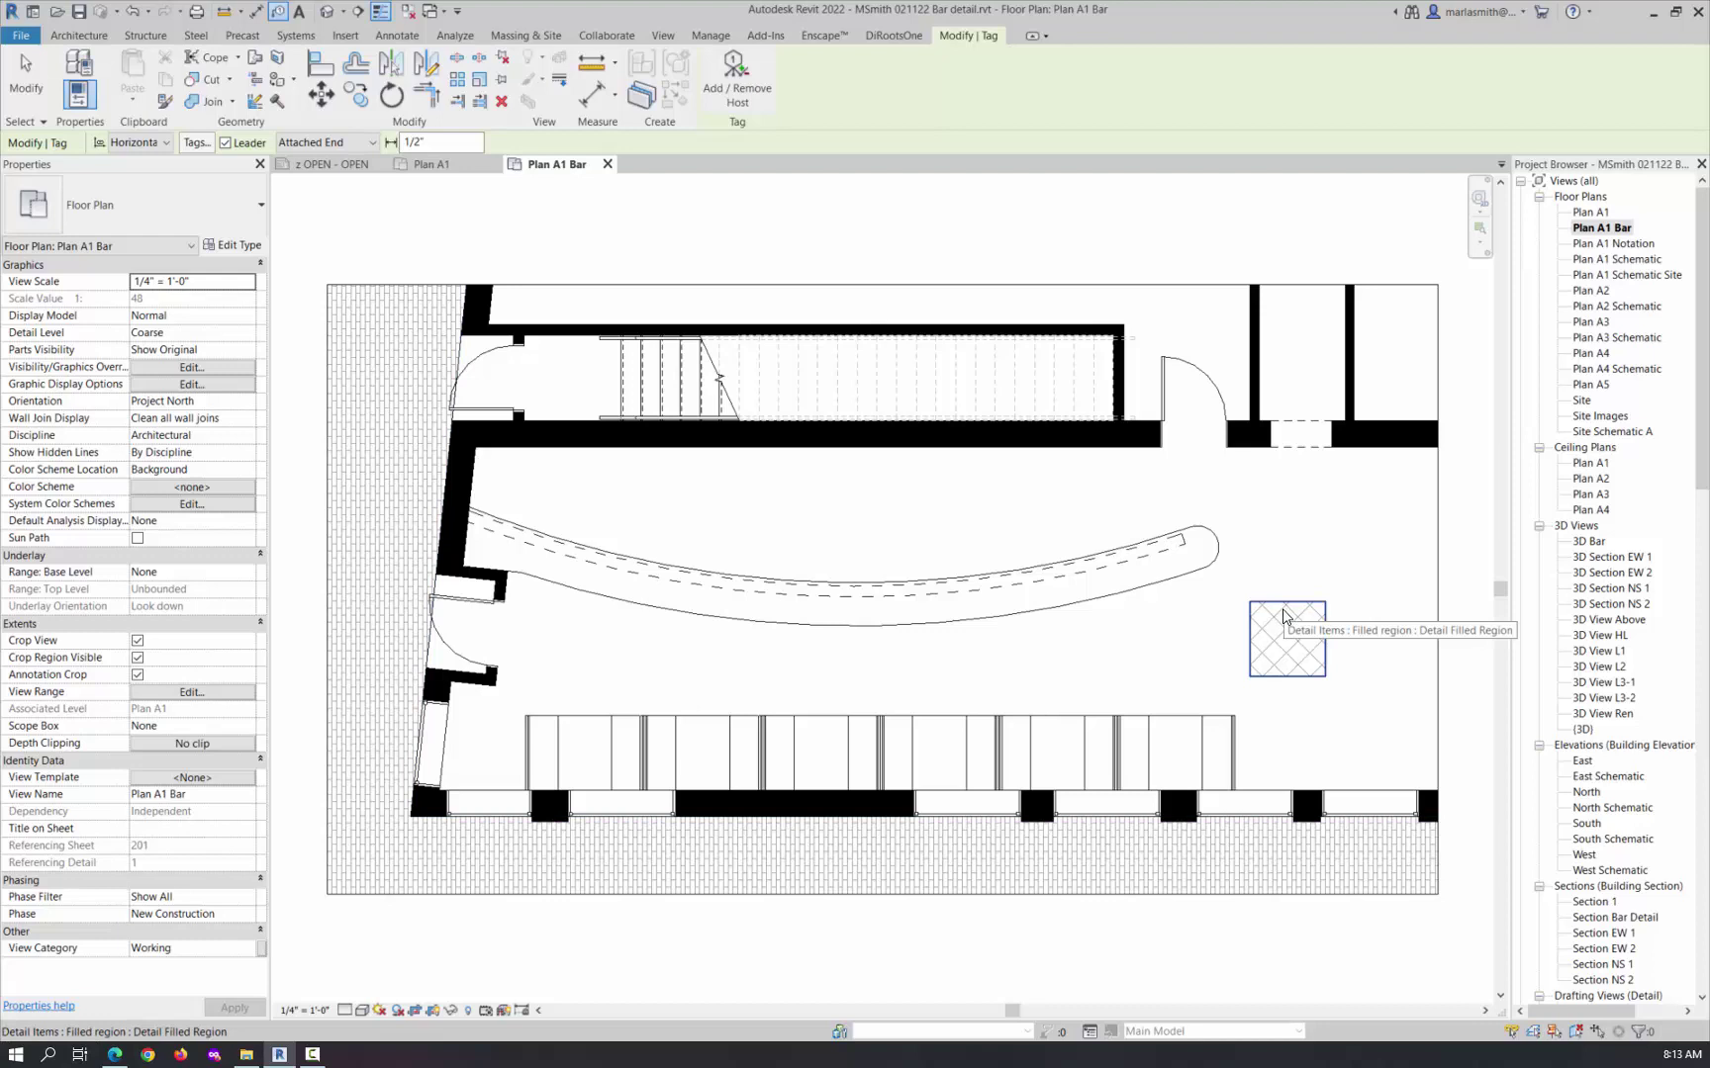
click(1283, 616)
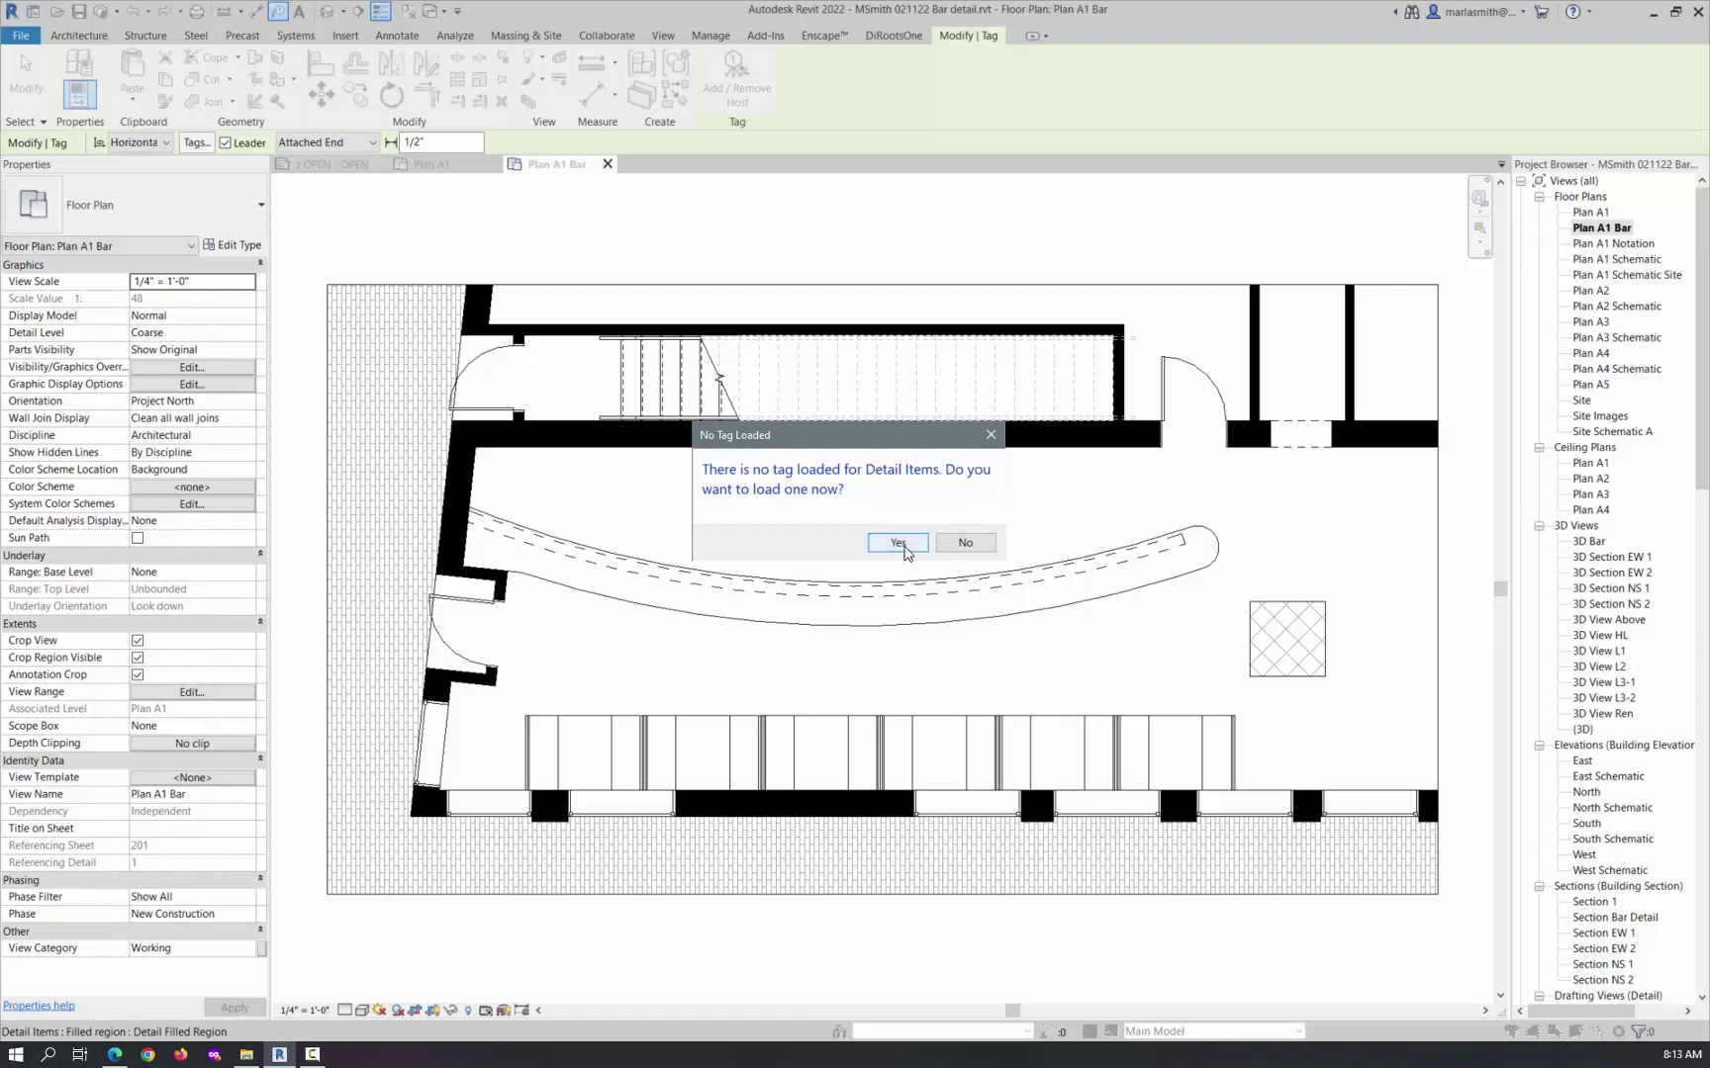
click(898, 543)
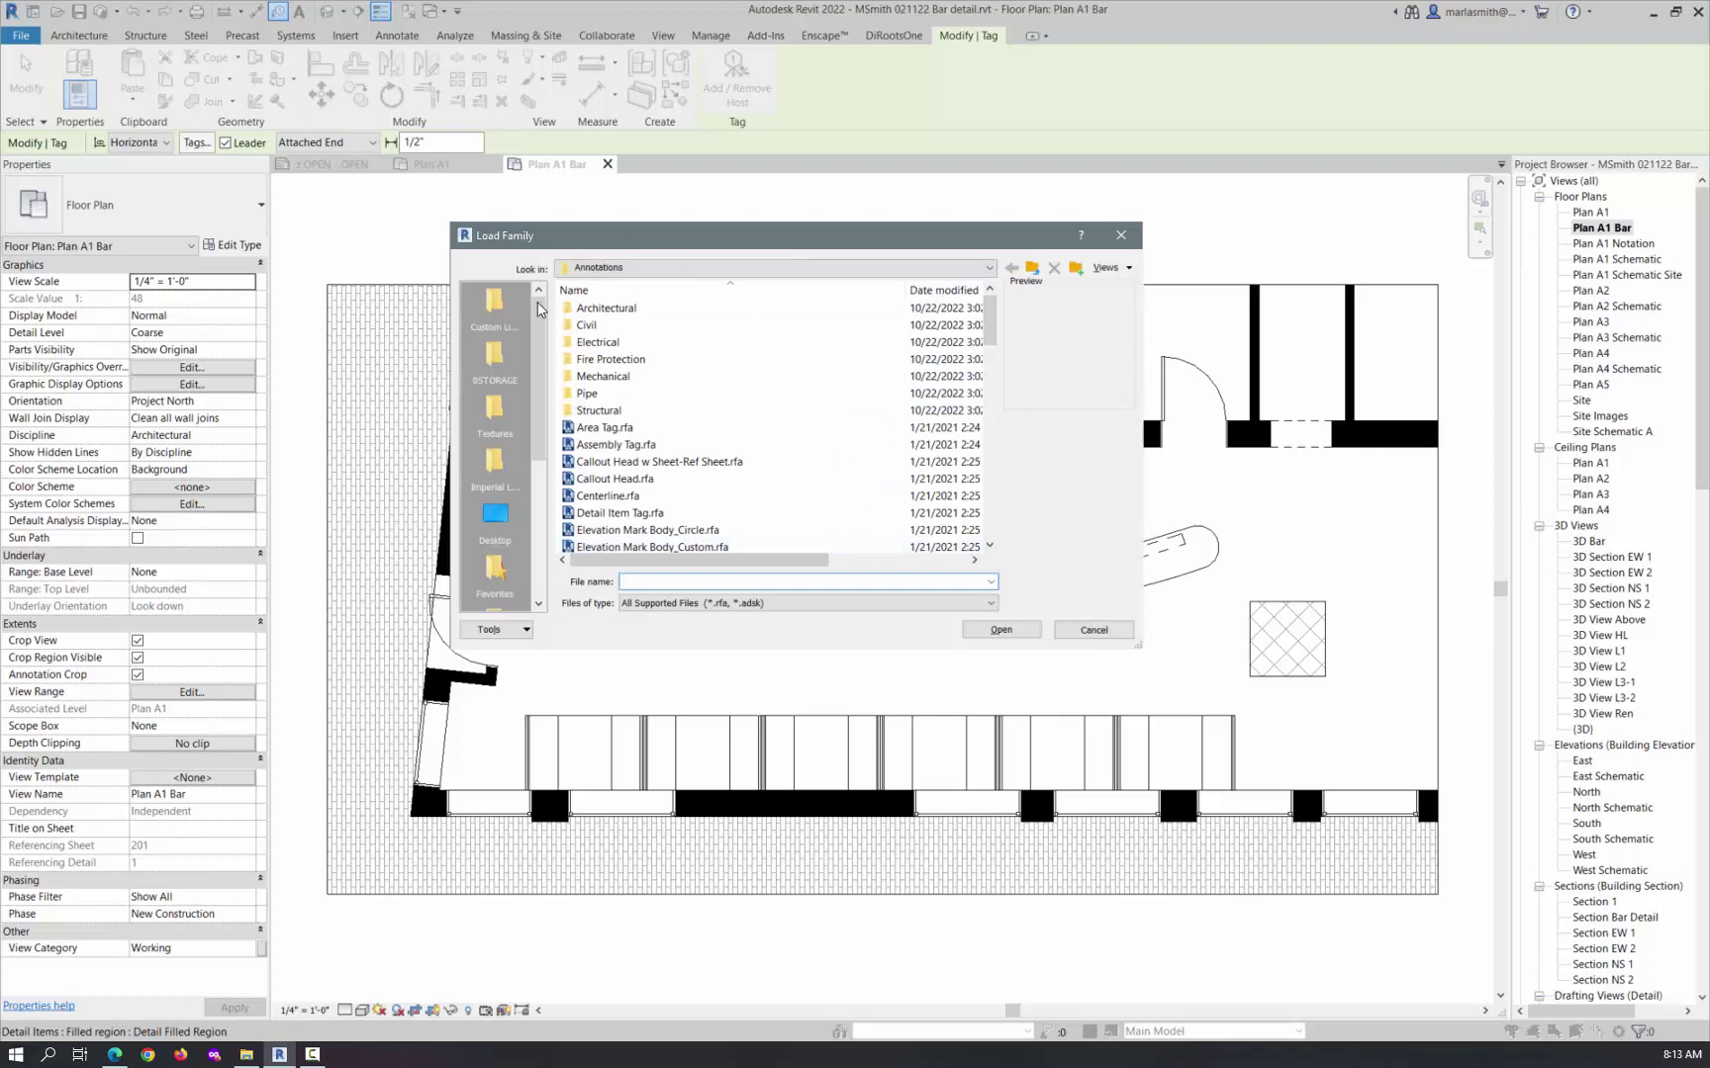
click(1032, 268)
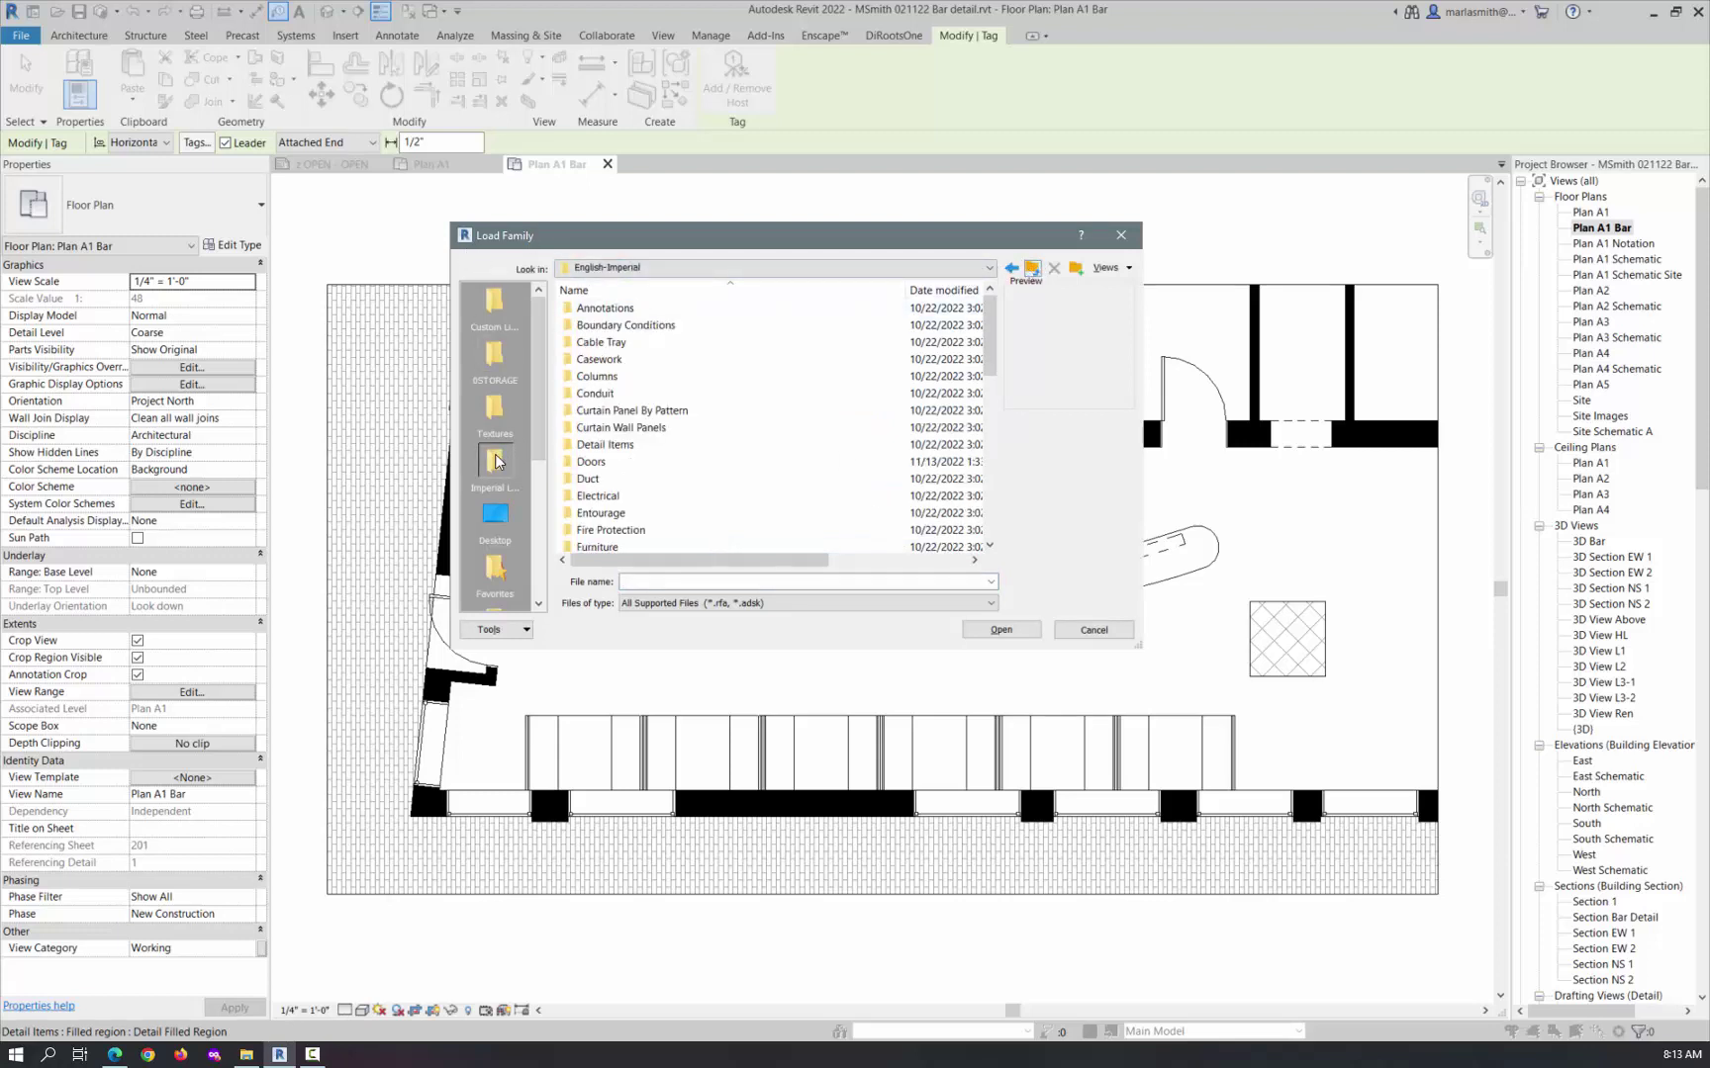
double_click(616, 312)
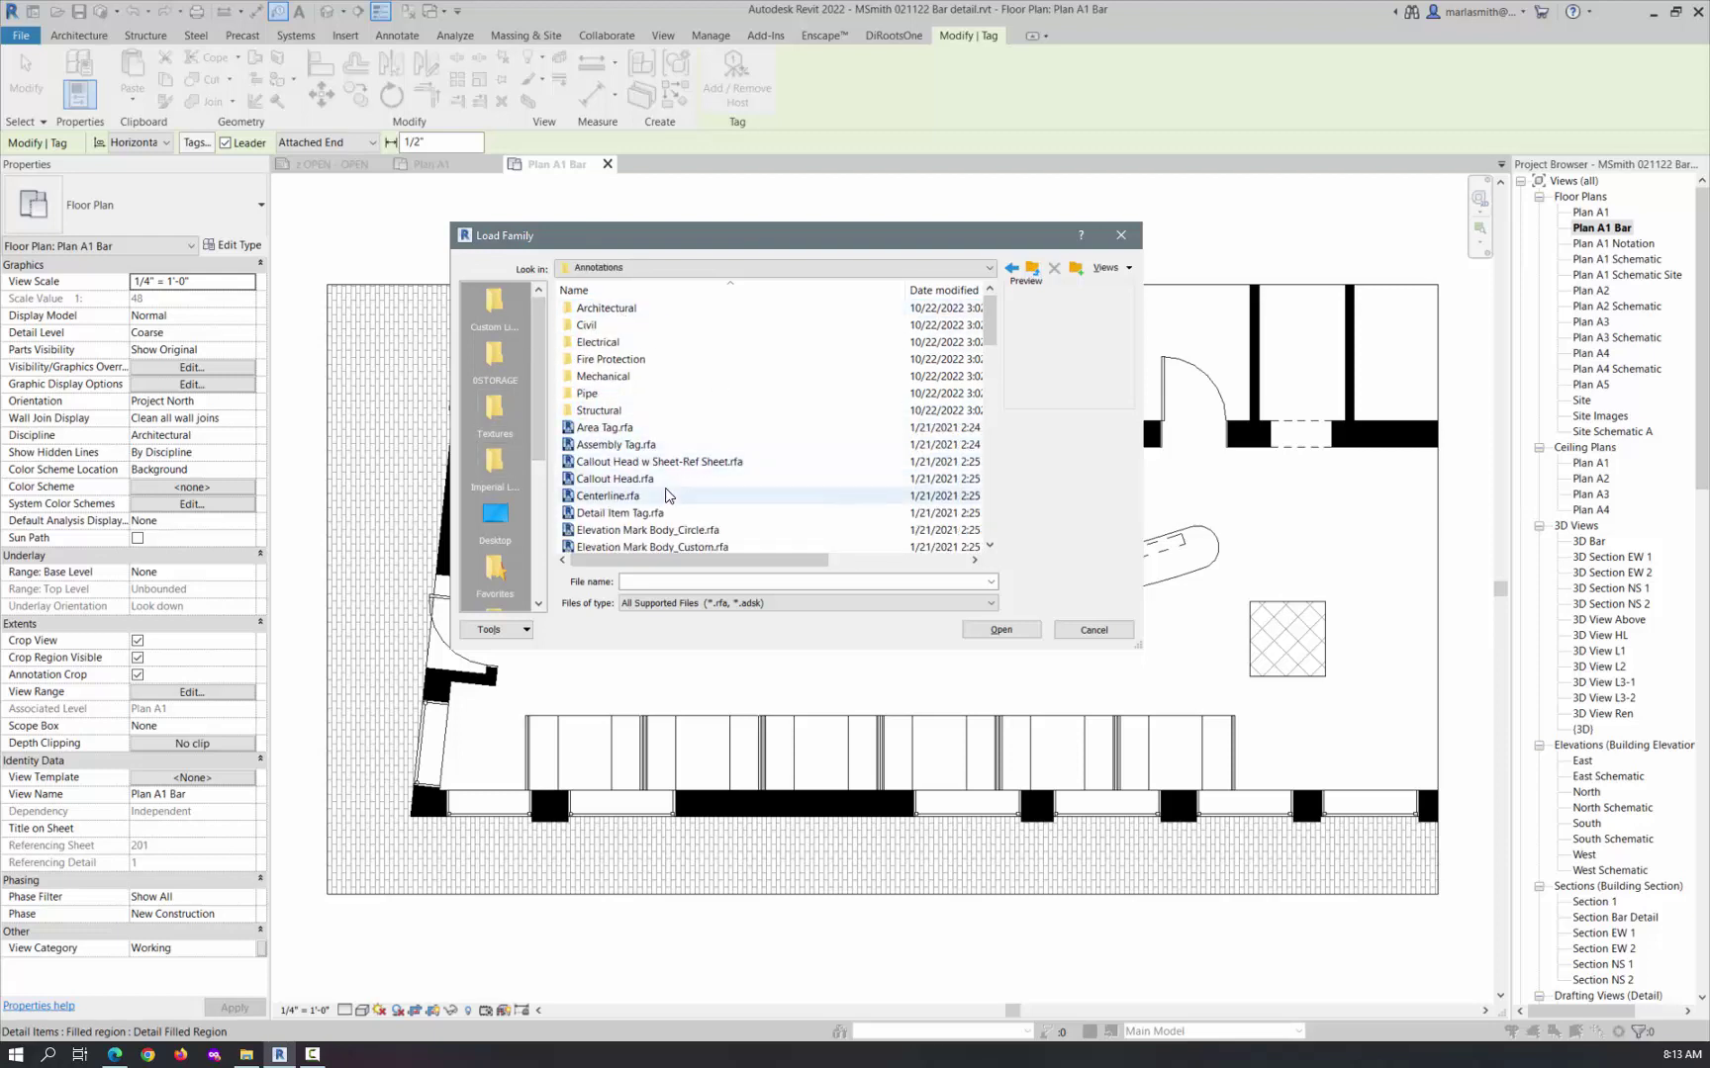
click(644, 512)
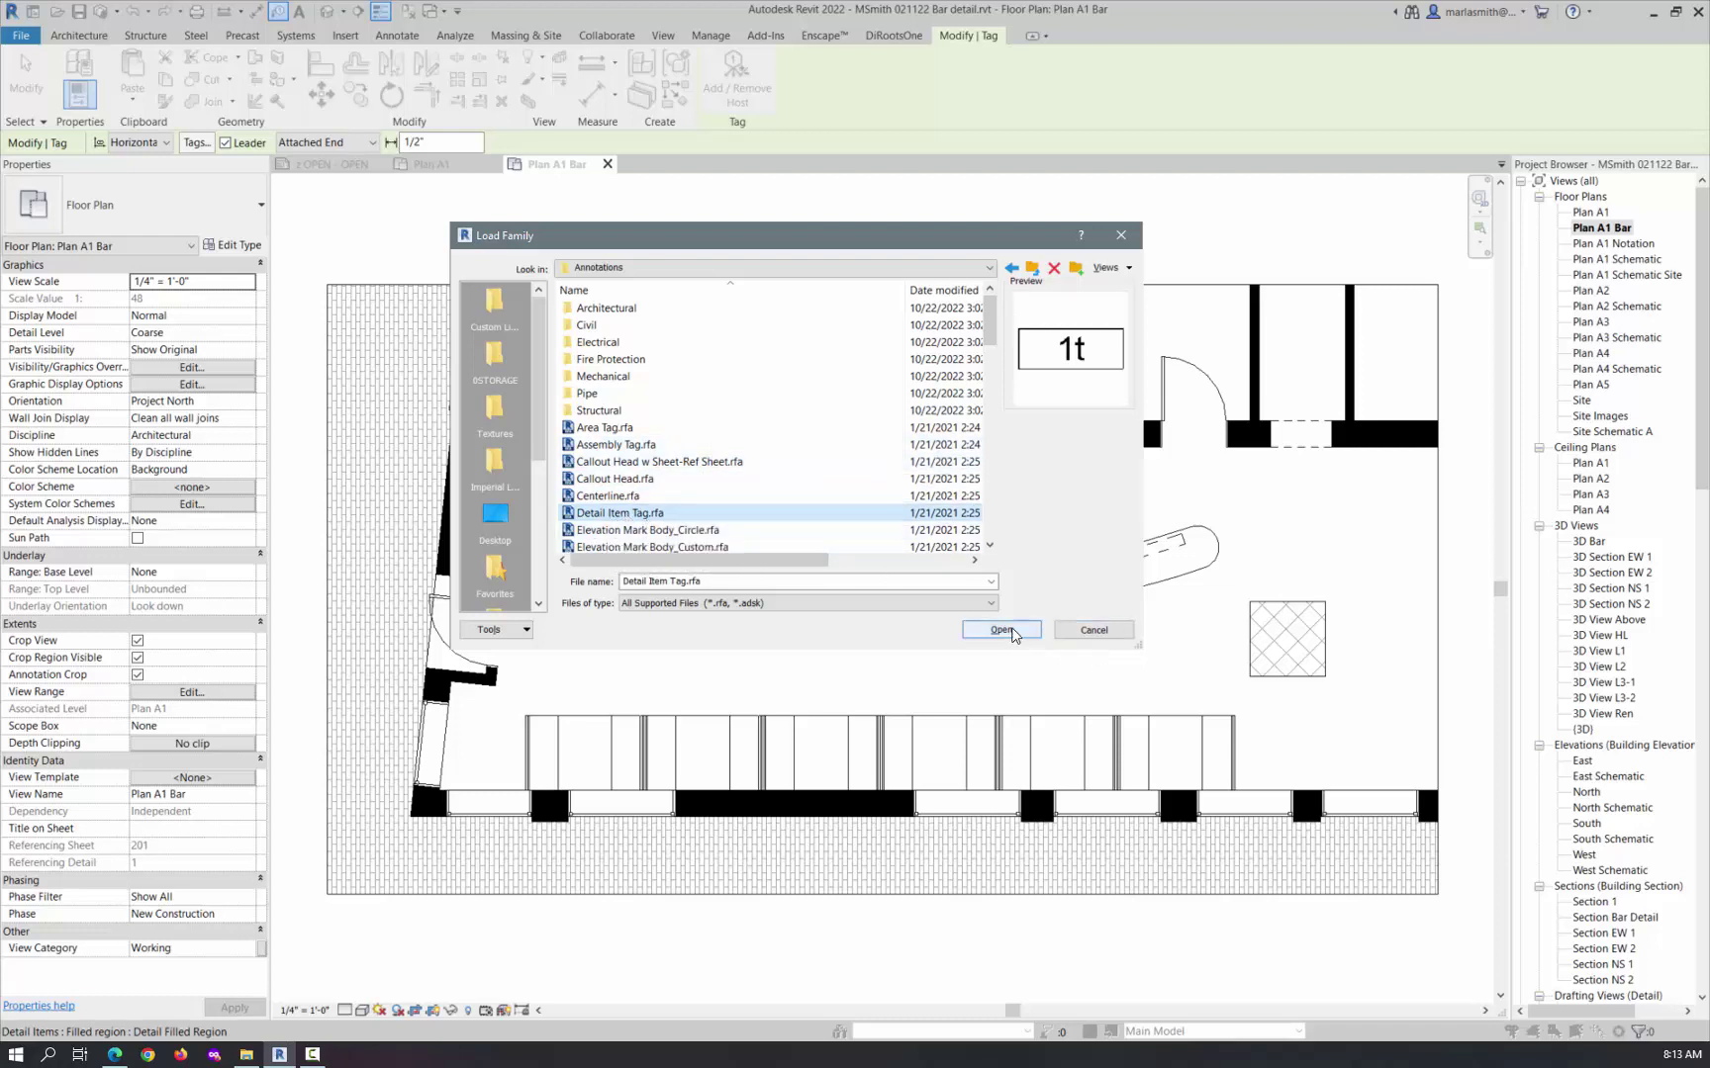
click(1001, 630)
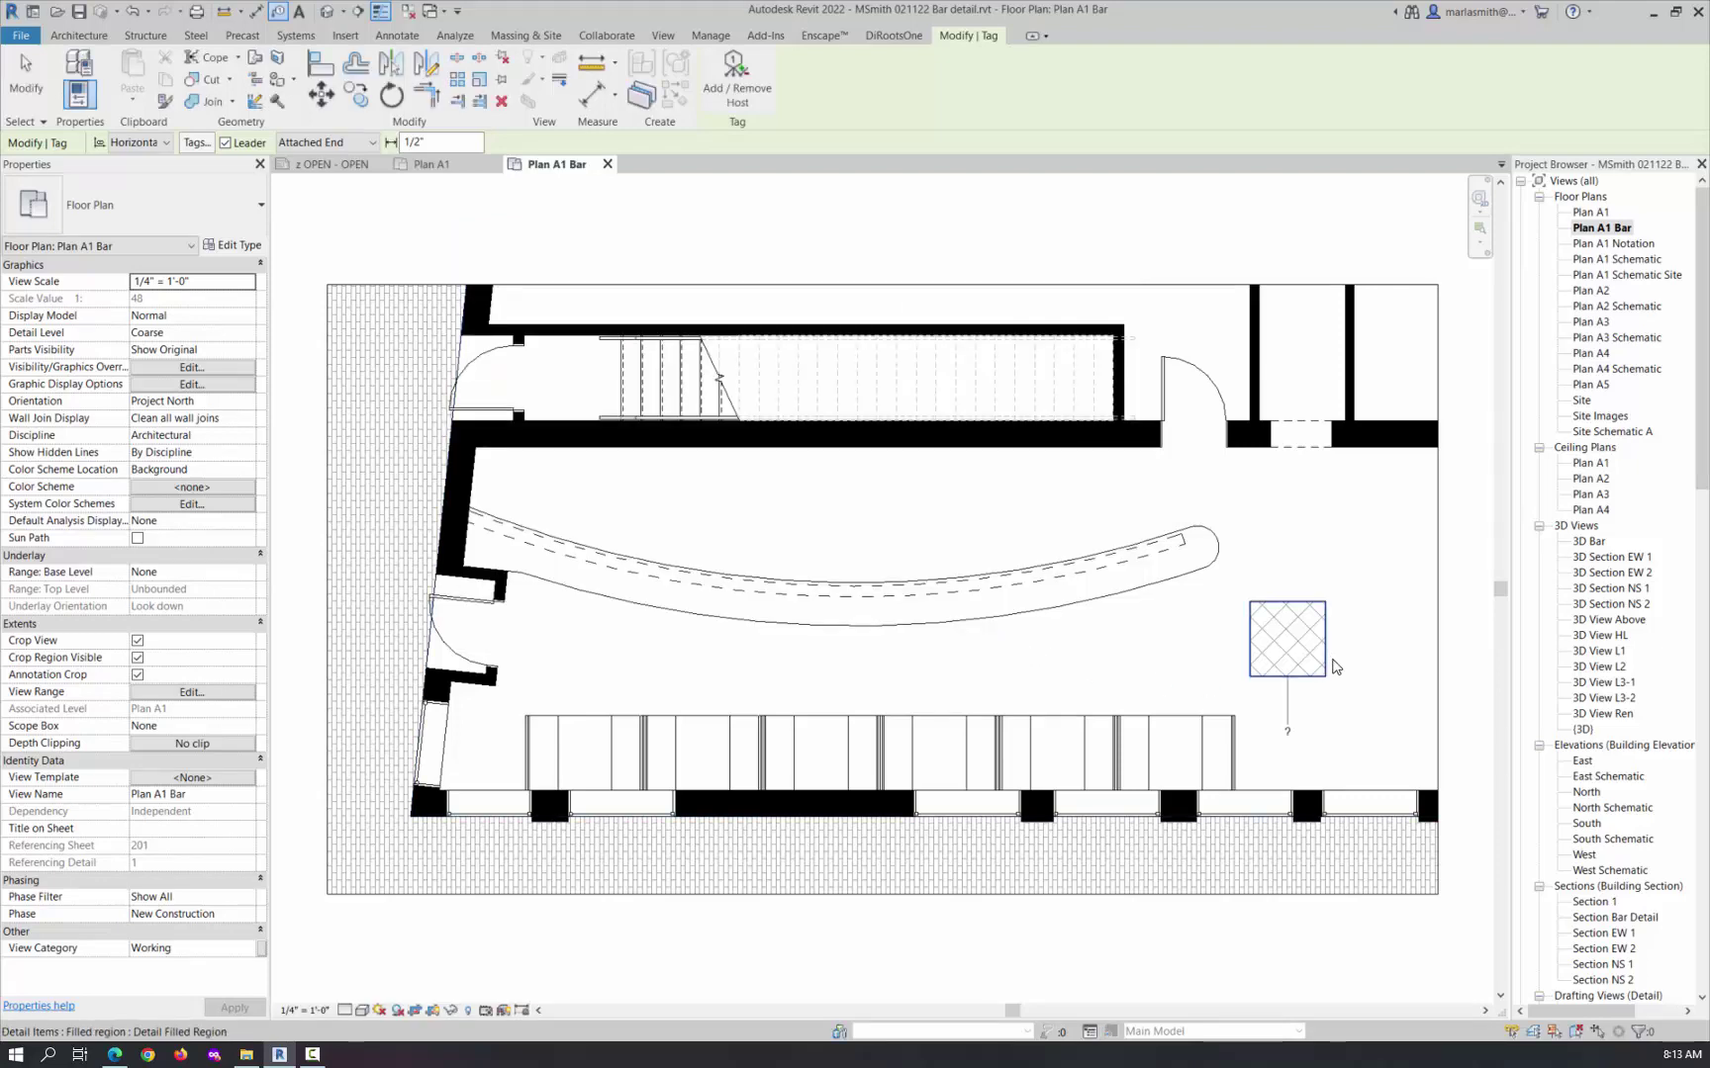
Place a leaderless detail item tag at the centre of the hatched square
click(1324, 661)
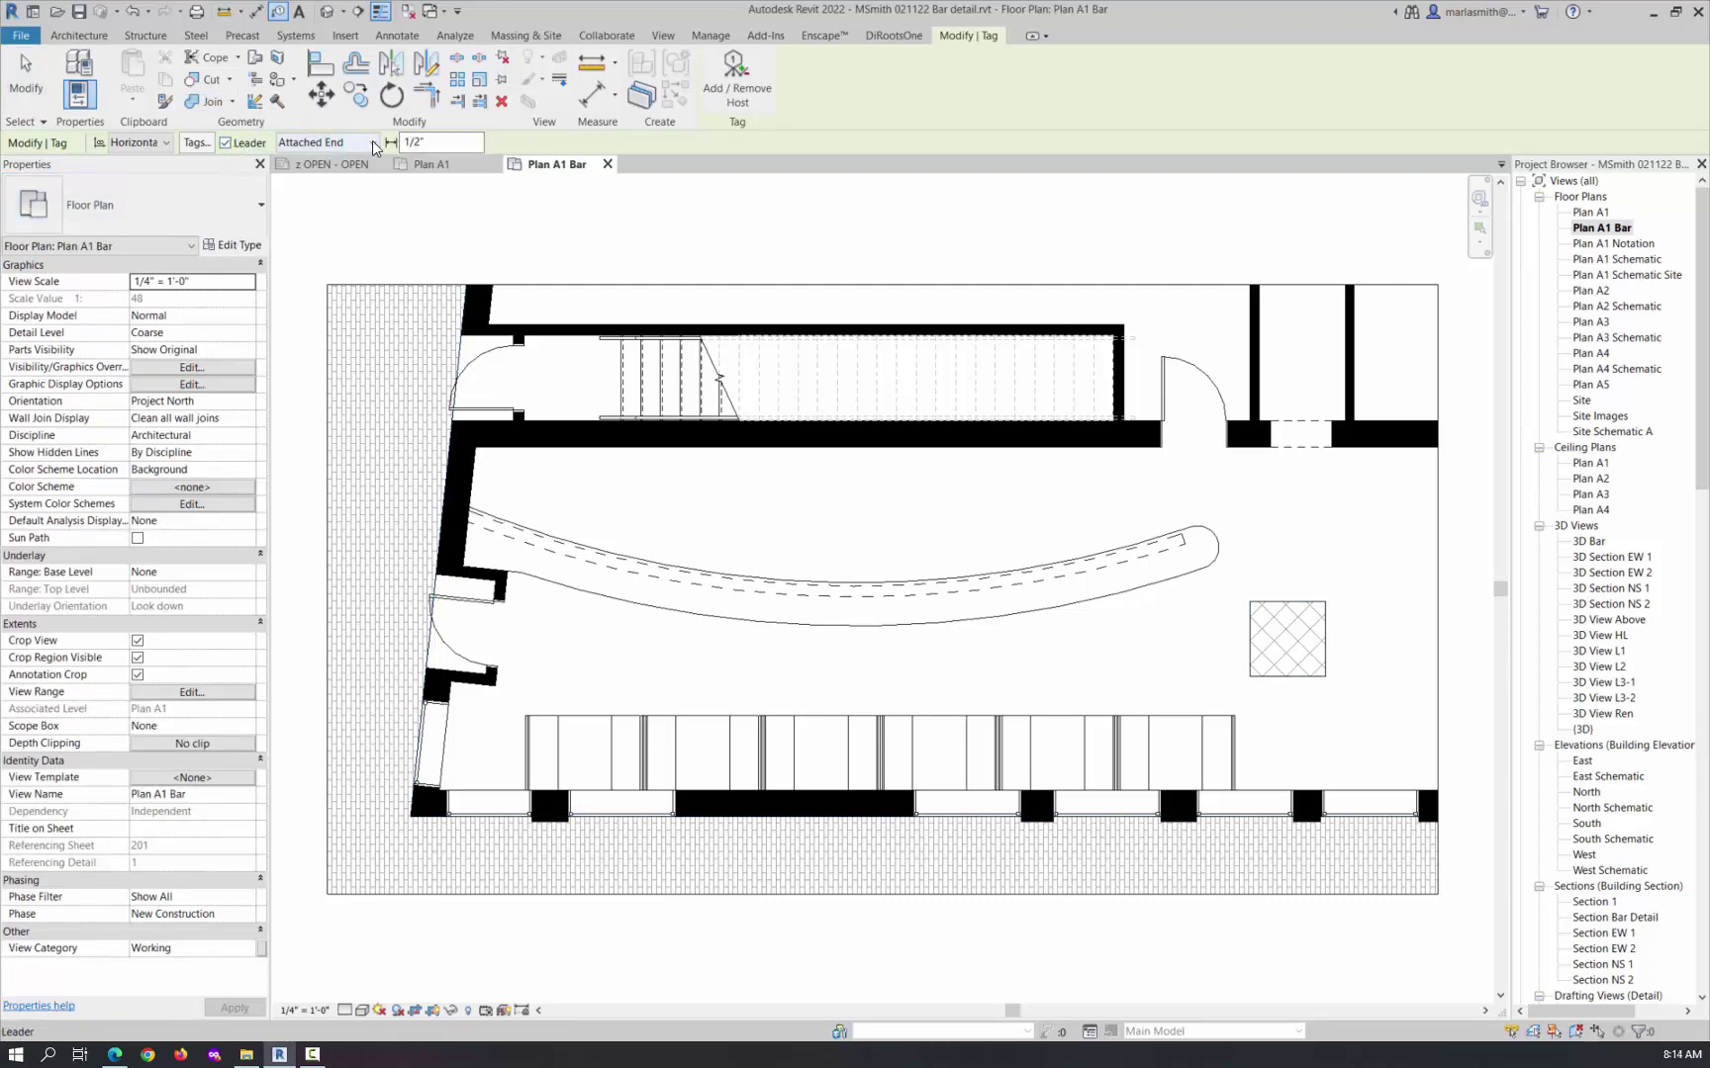
click(226, 143)
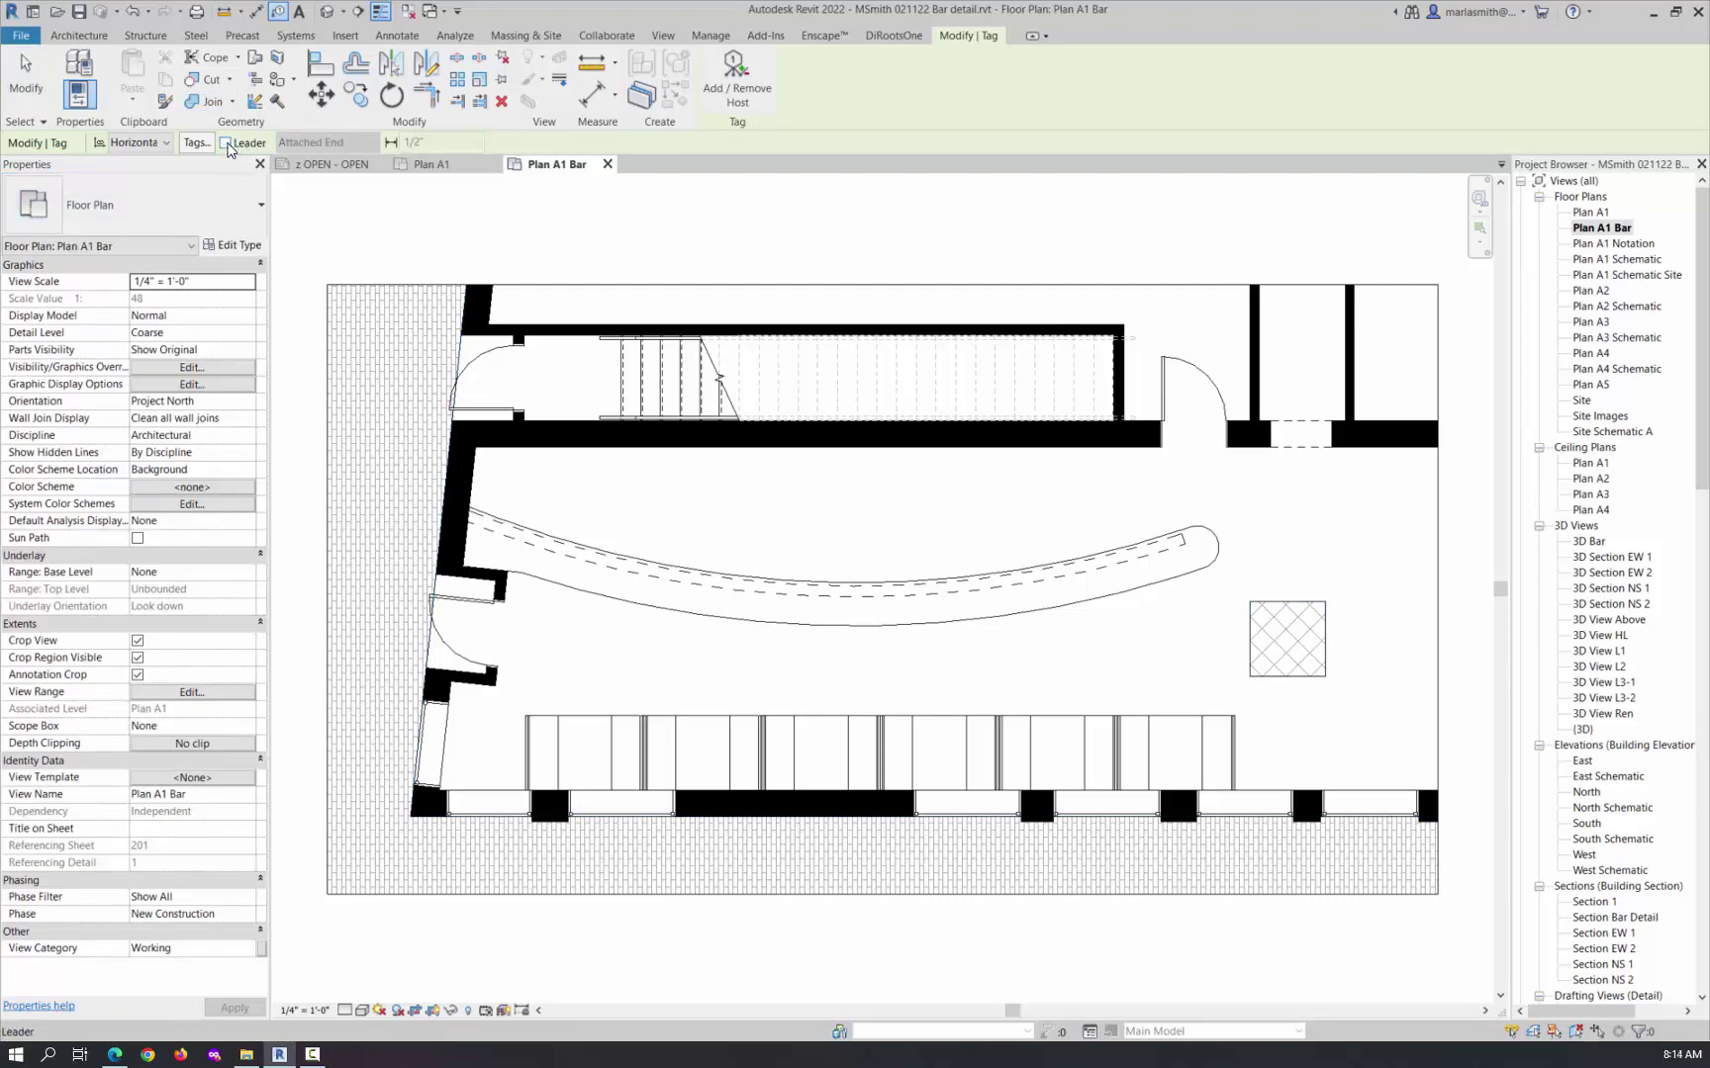
click(1315, 658)
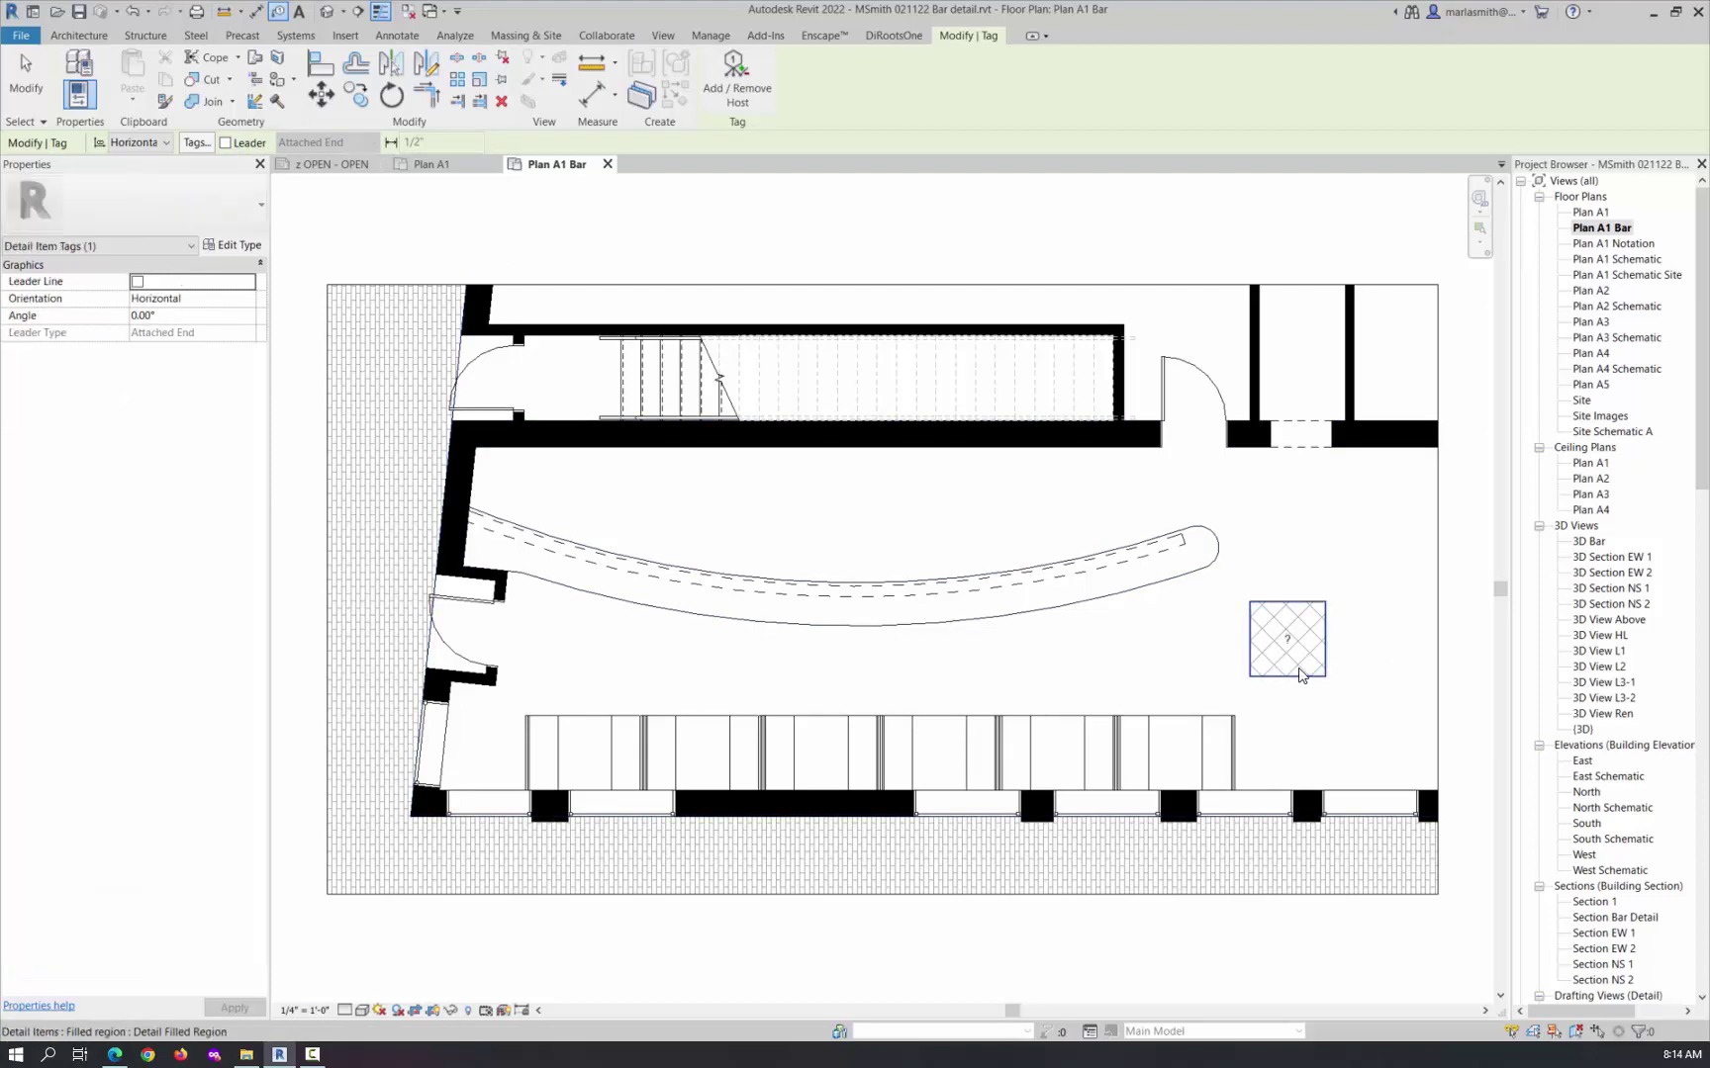
click(26, 74)
scroll(1321, 648, up, 3)
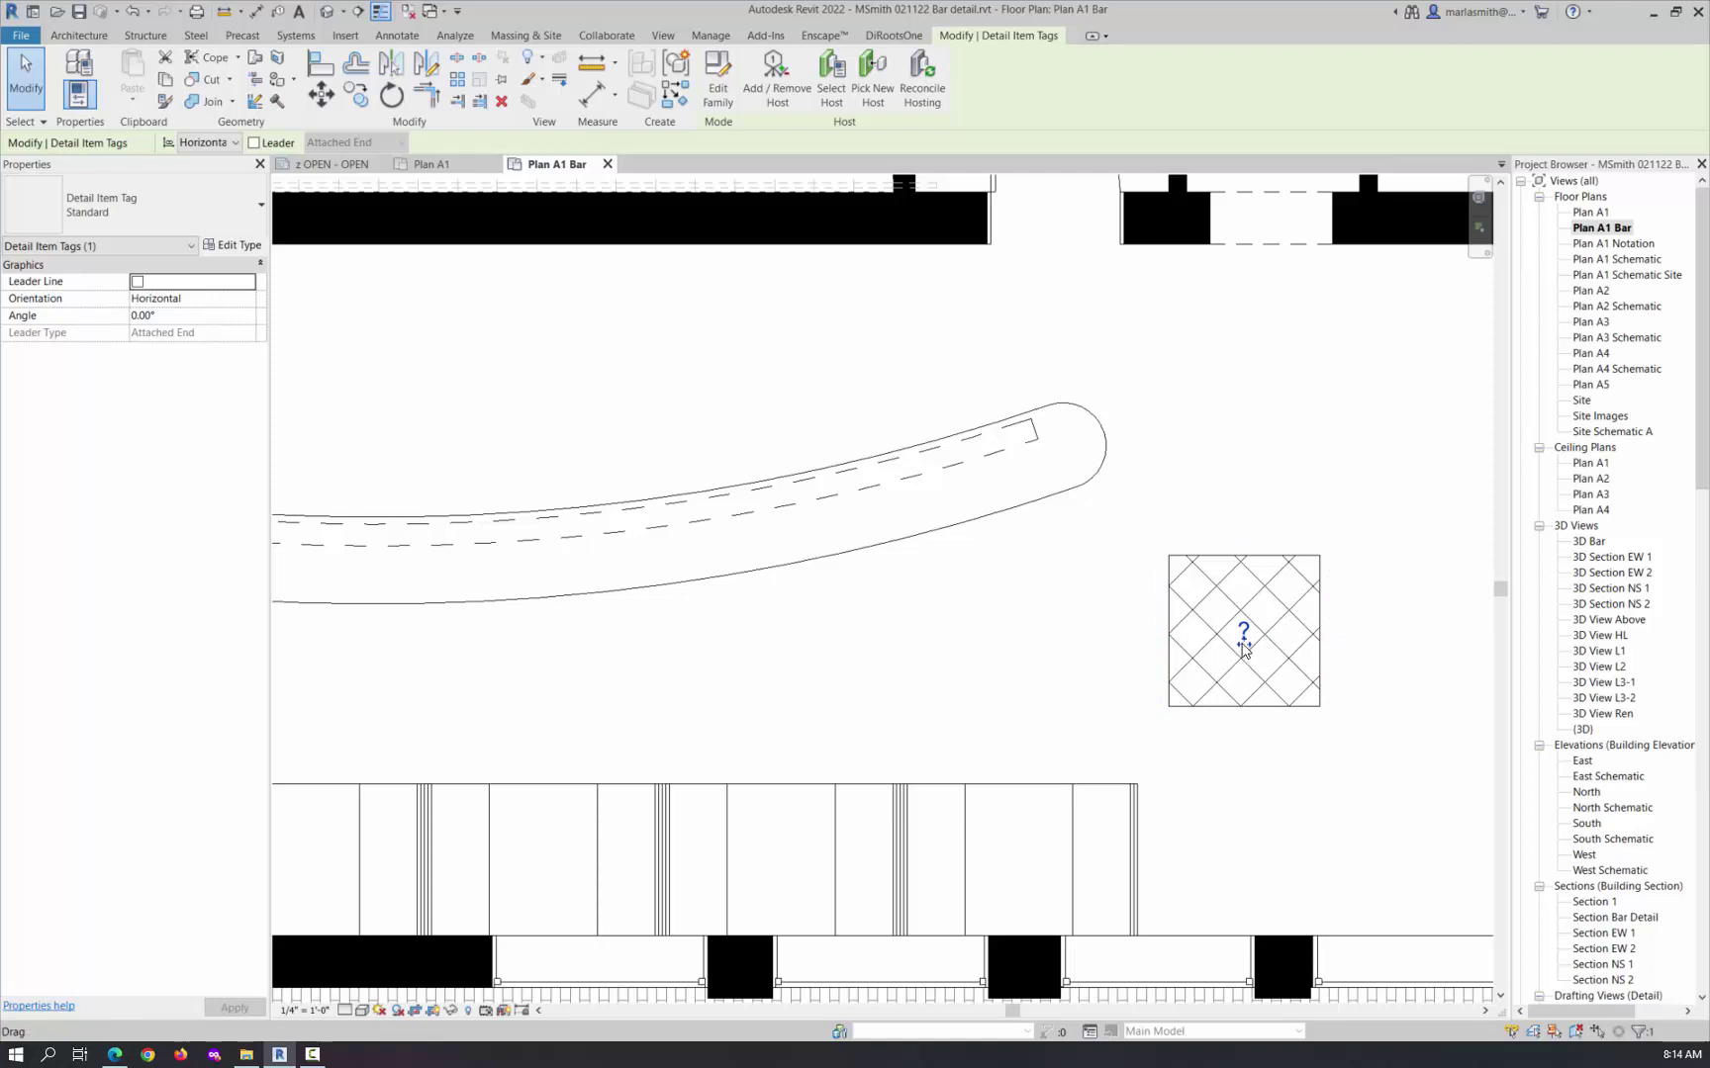
click(1302, 480)
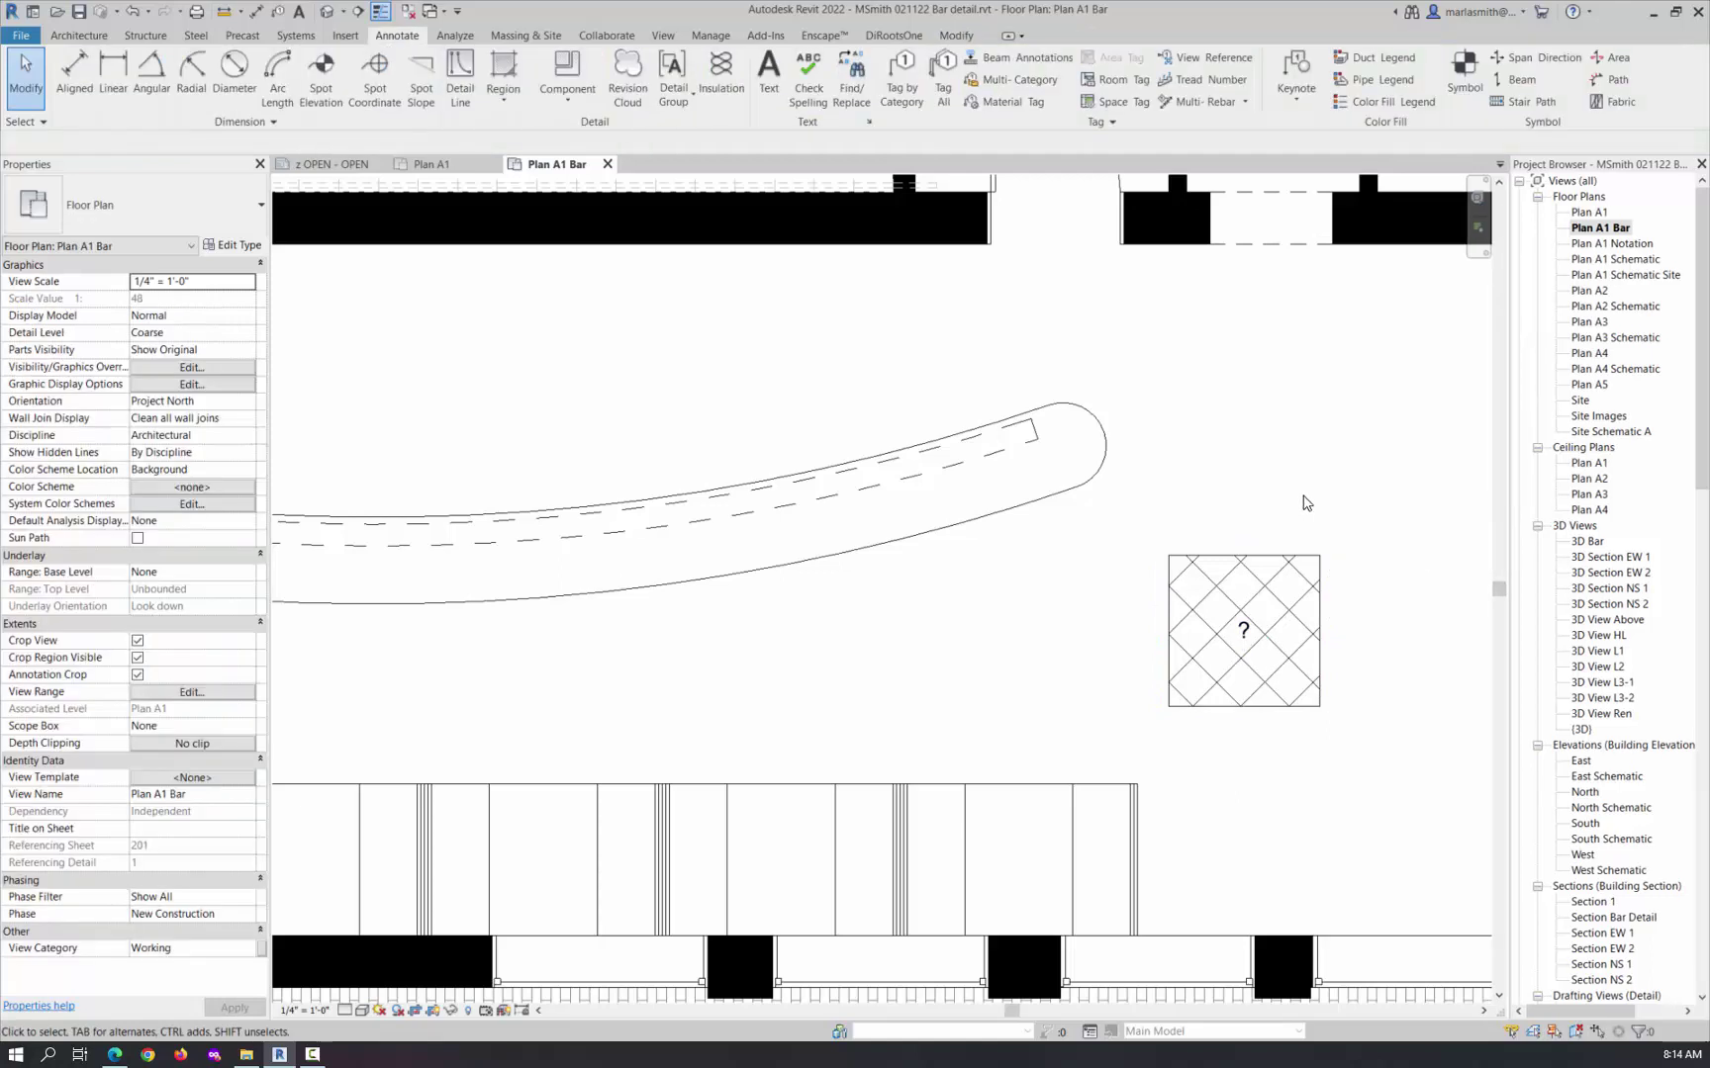
Inspect the tag family's label parameters, then close the family editor without saving
click(1254, 636)
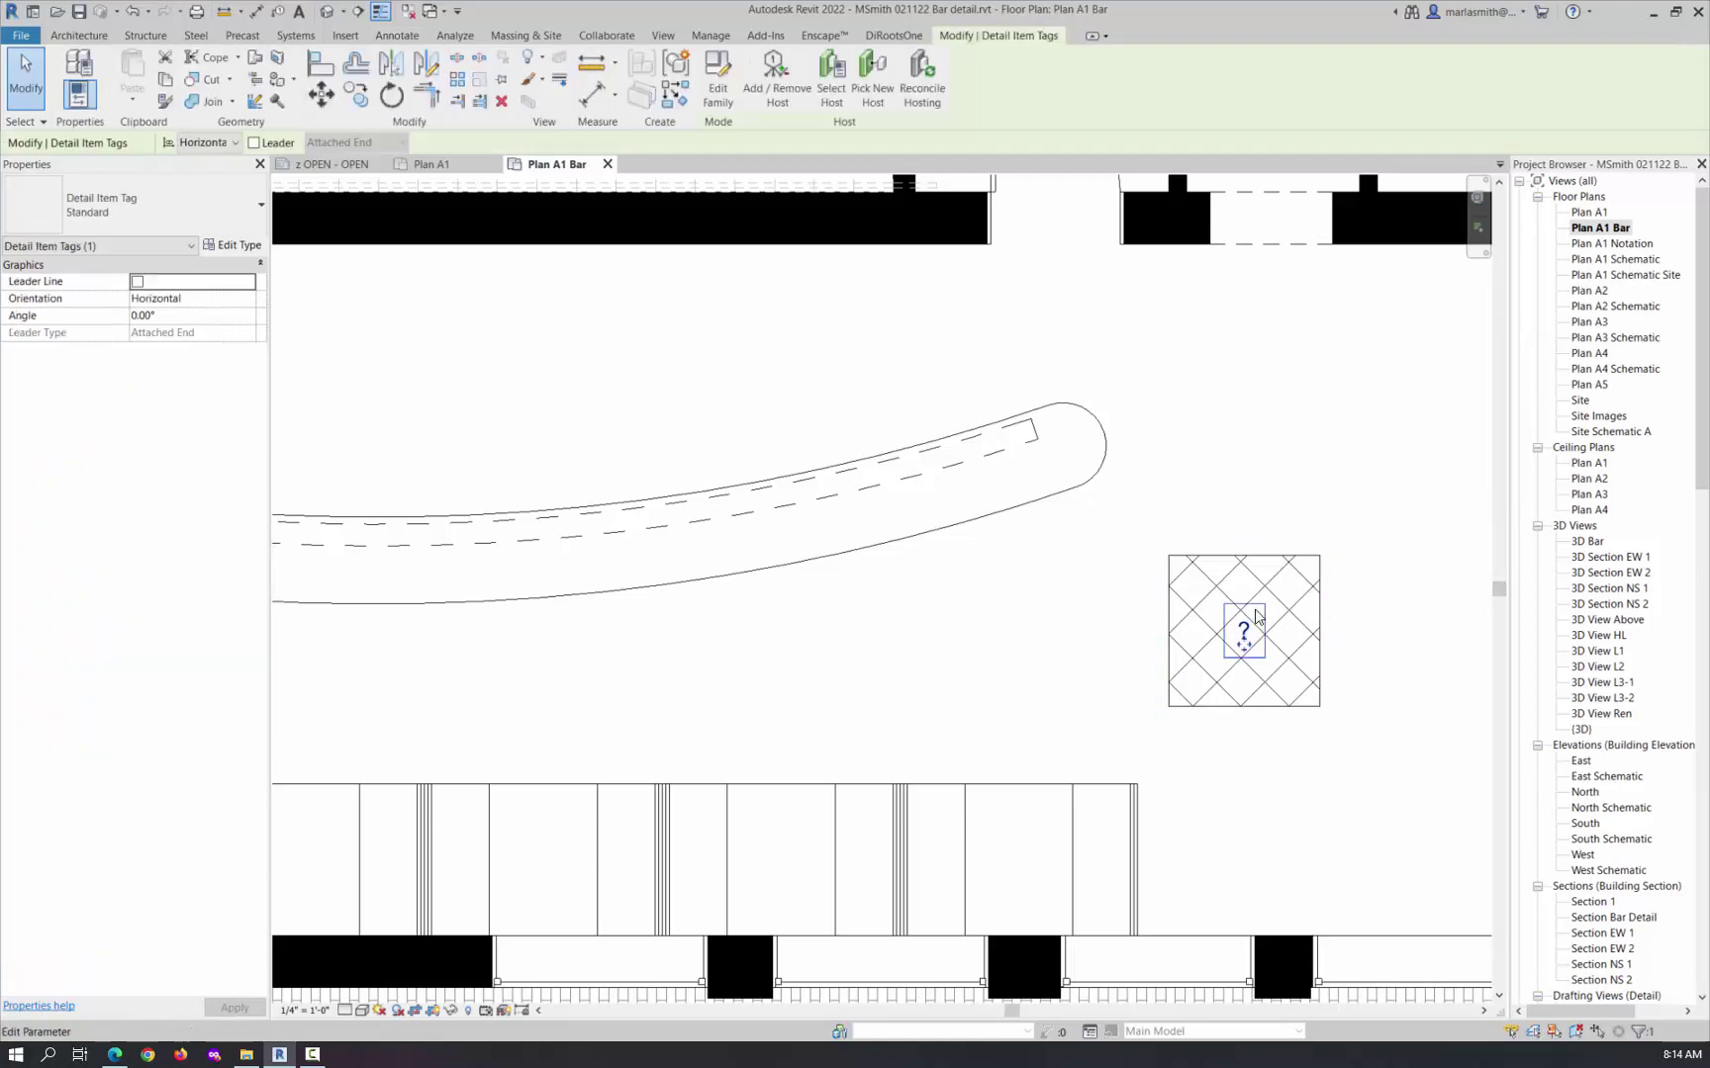
click(716, 92)
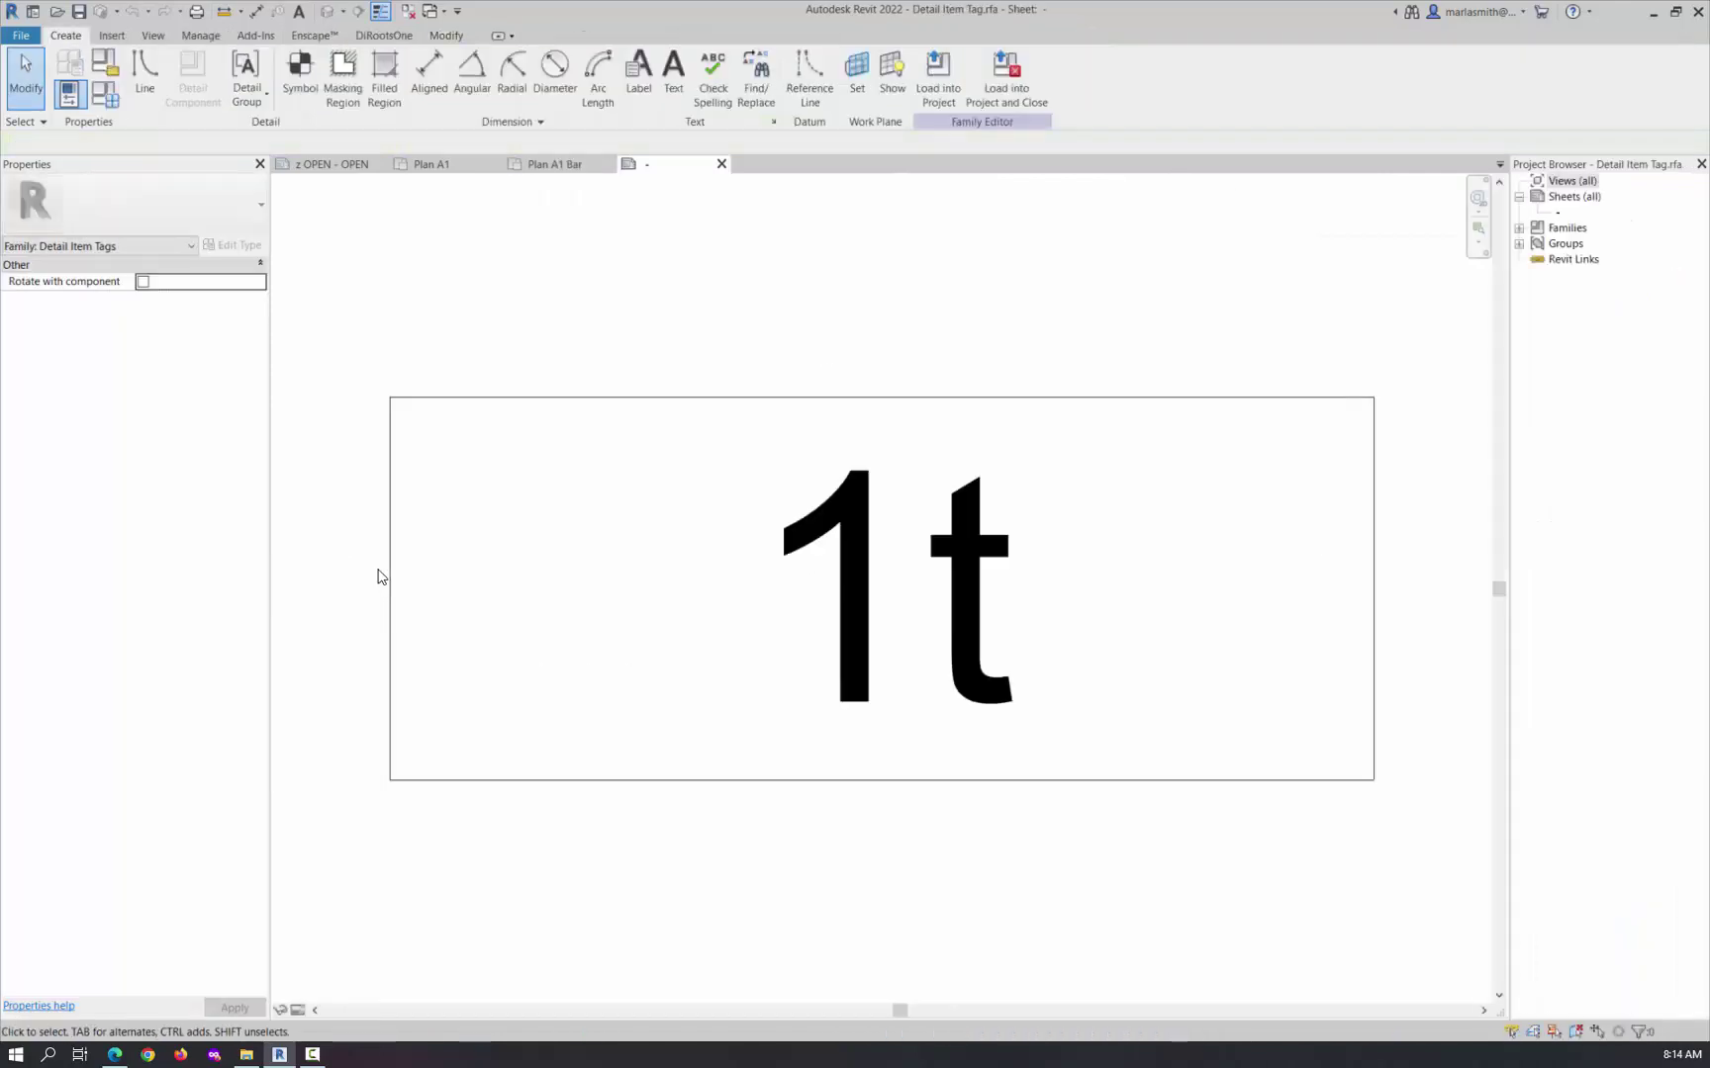
click(882, 618)
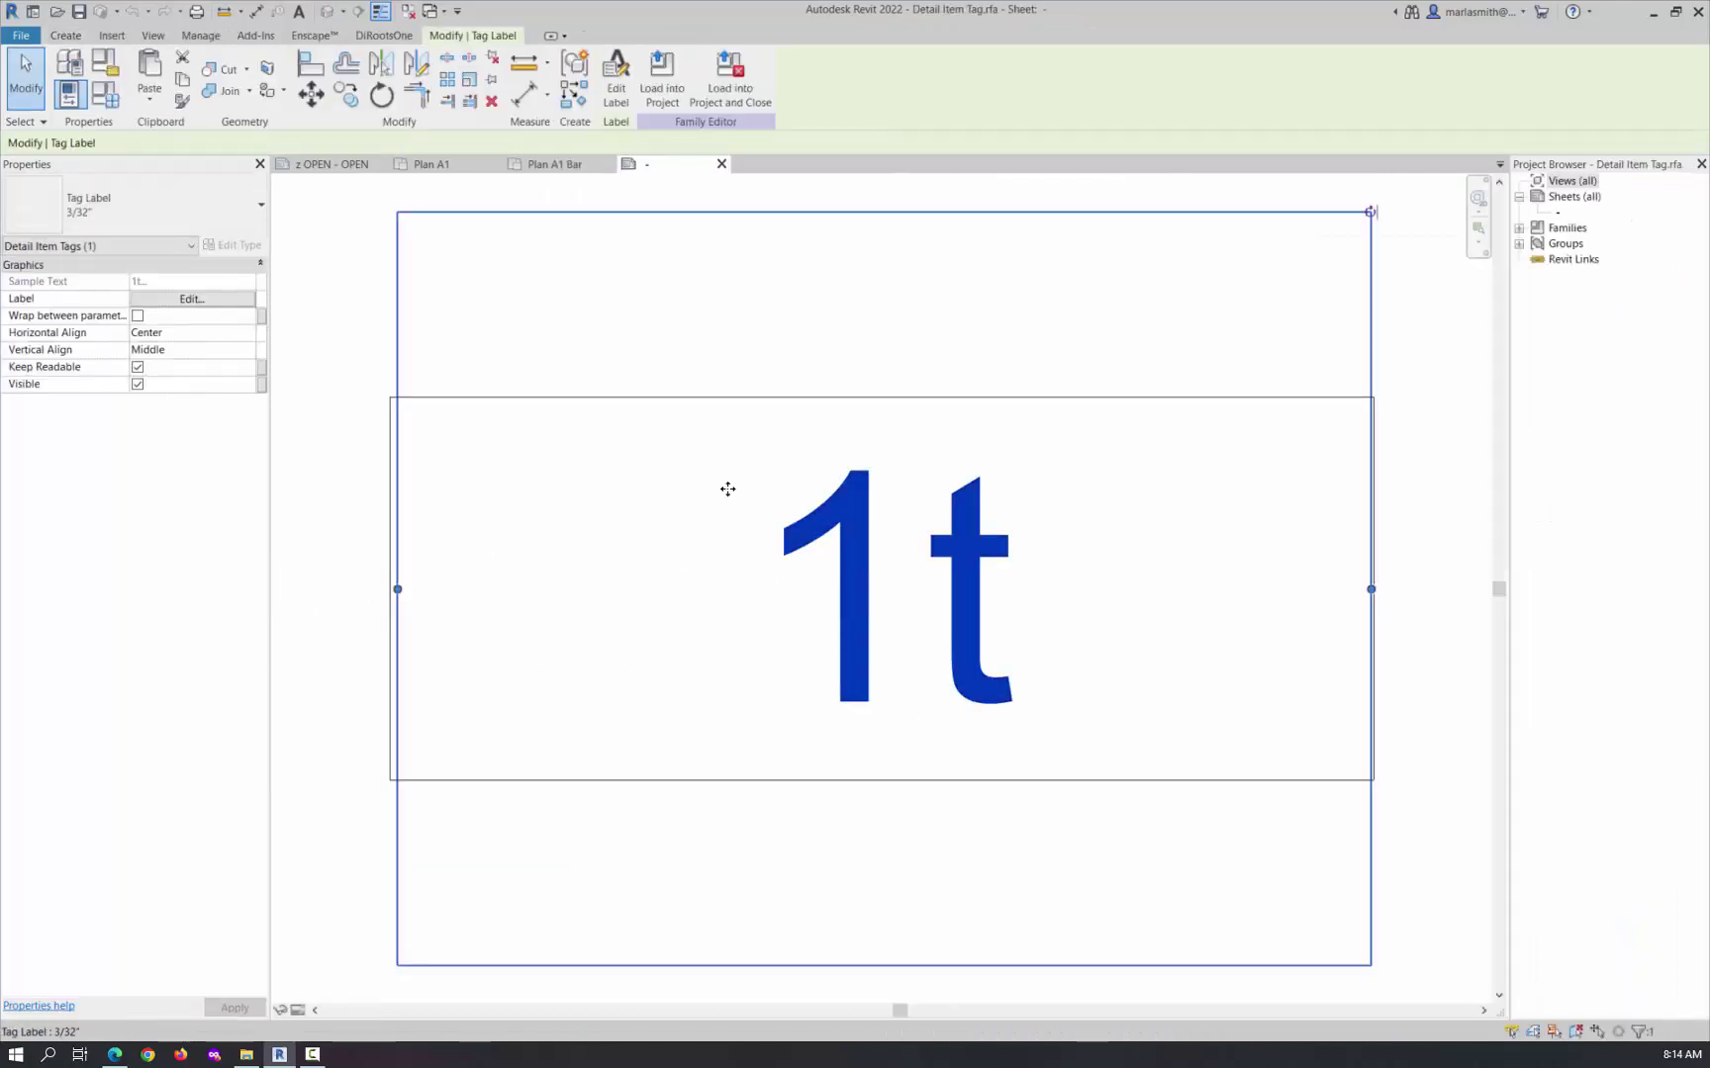
click(184, 302)
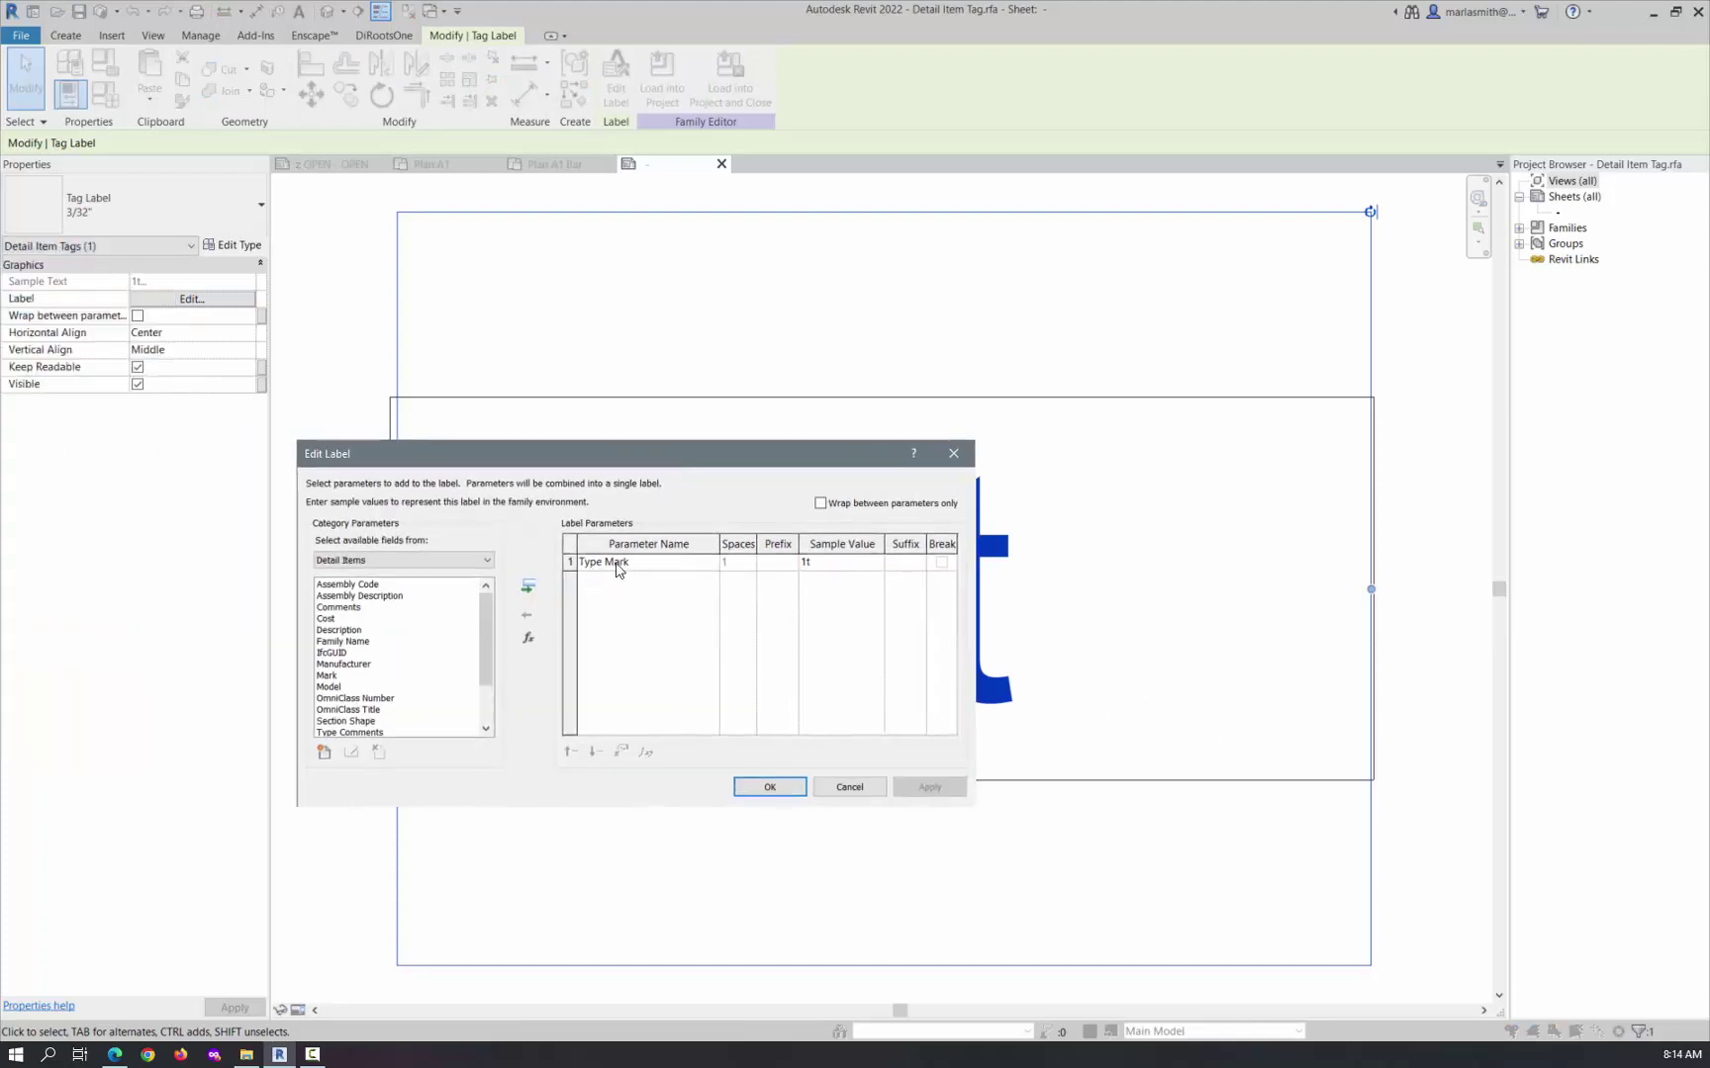
click(876, 788)
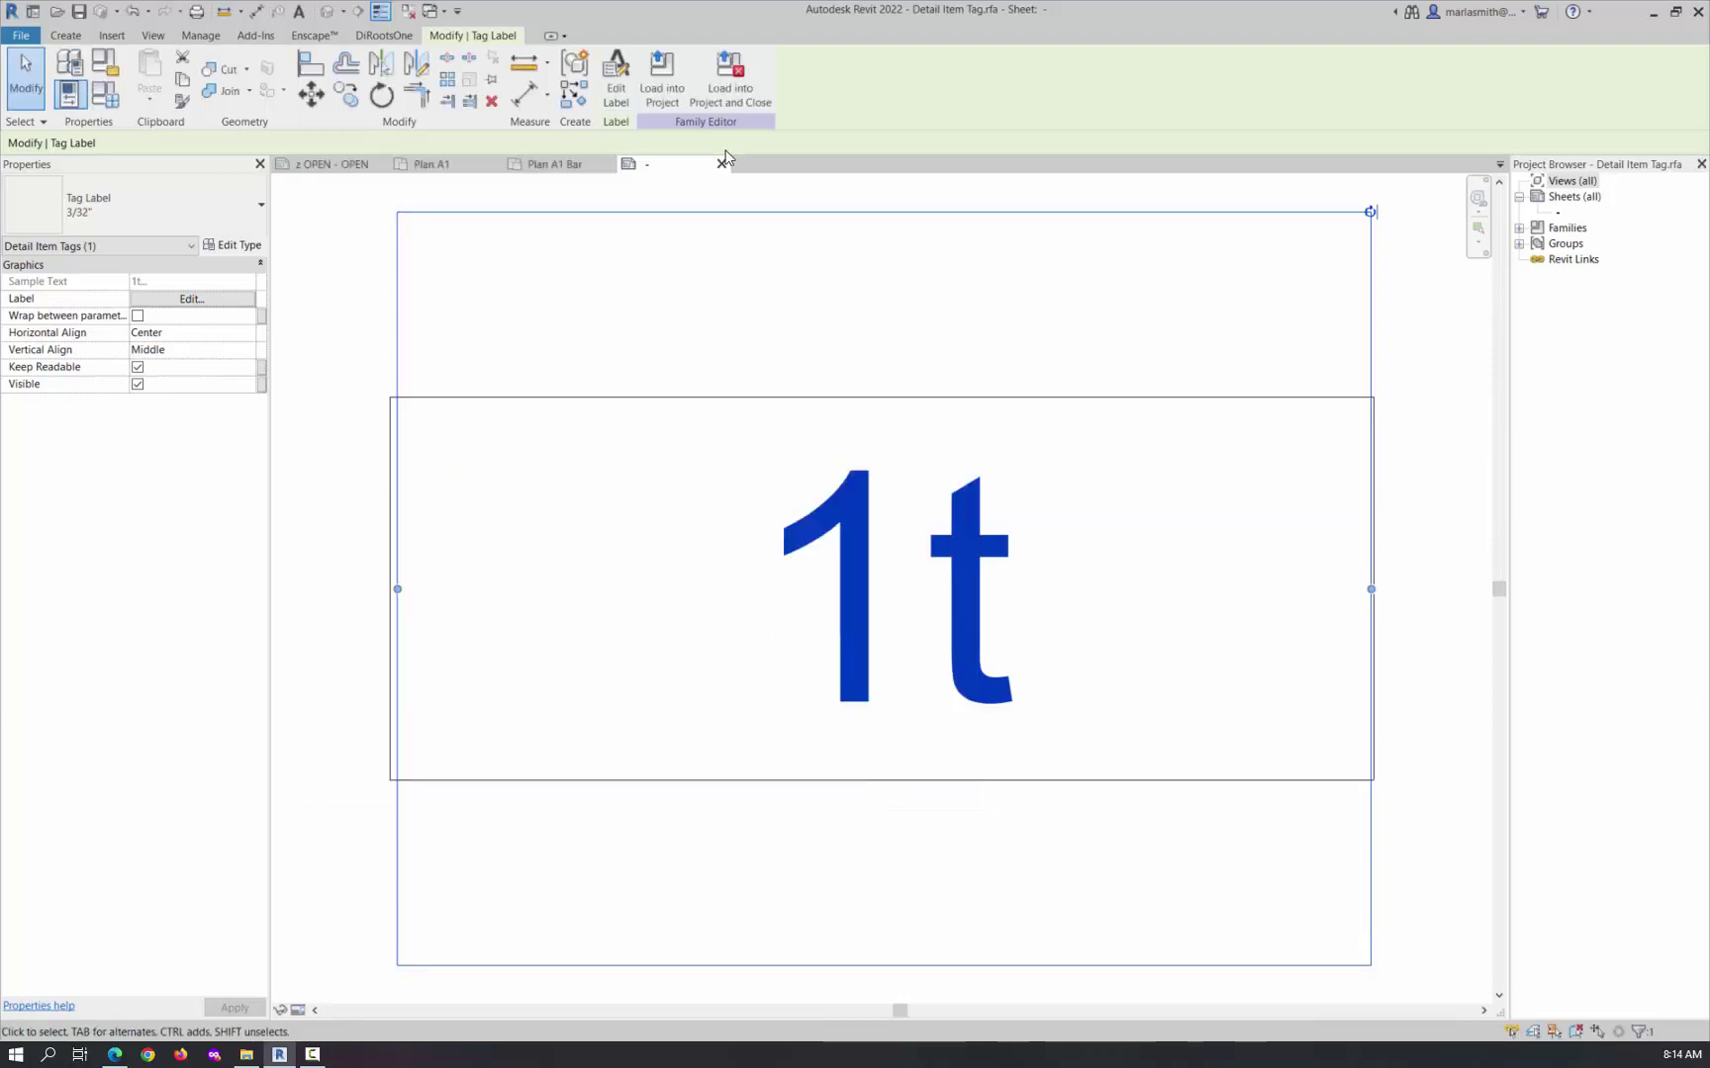
click(722, 165)
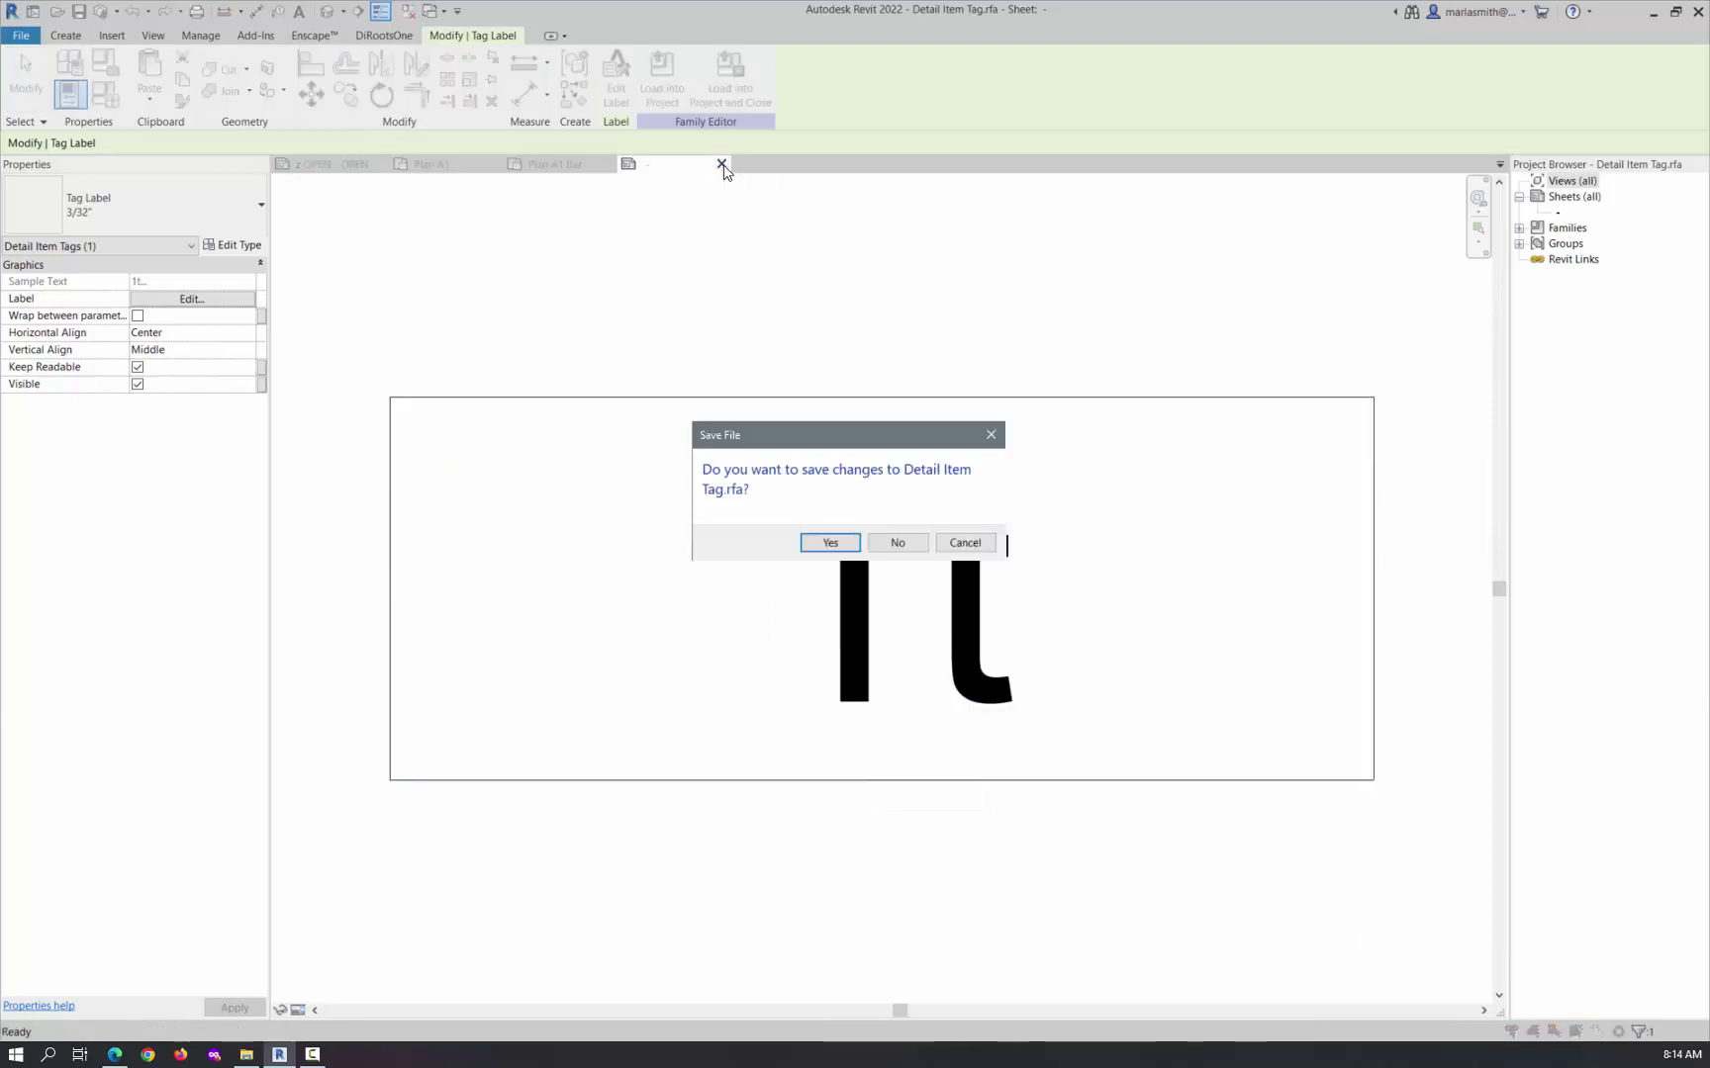
click(906, 539)
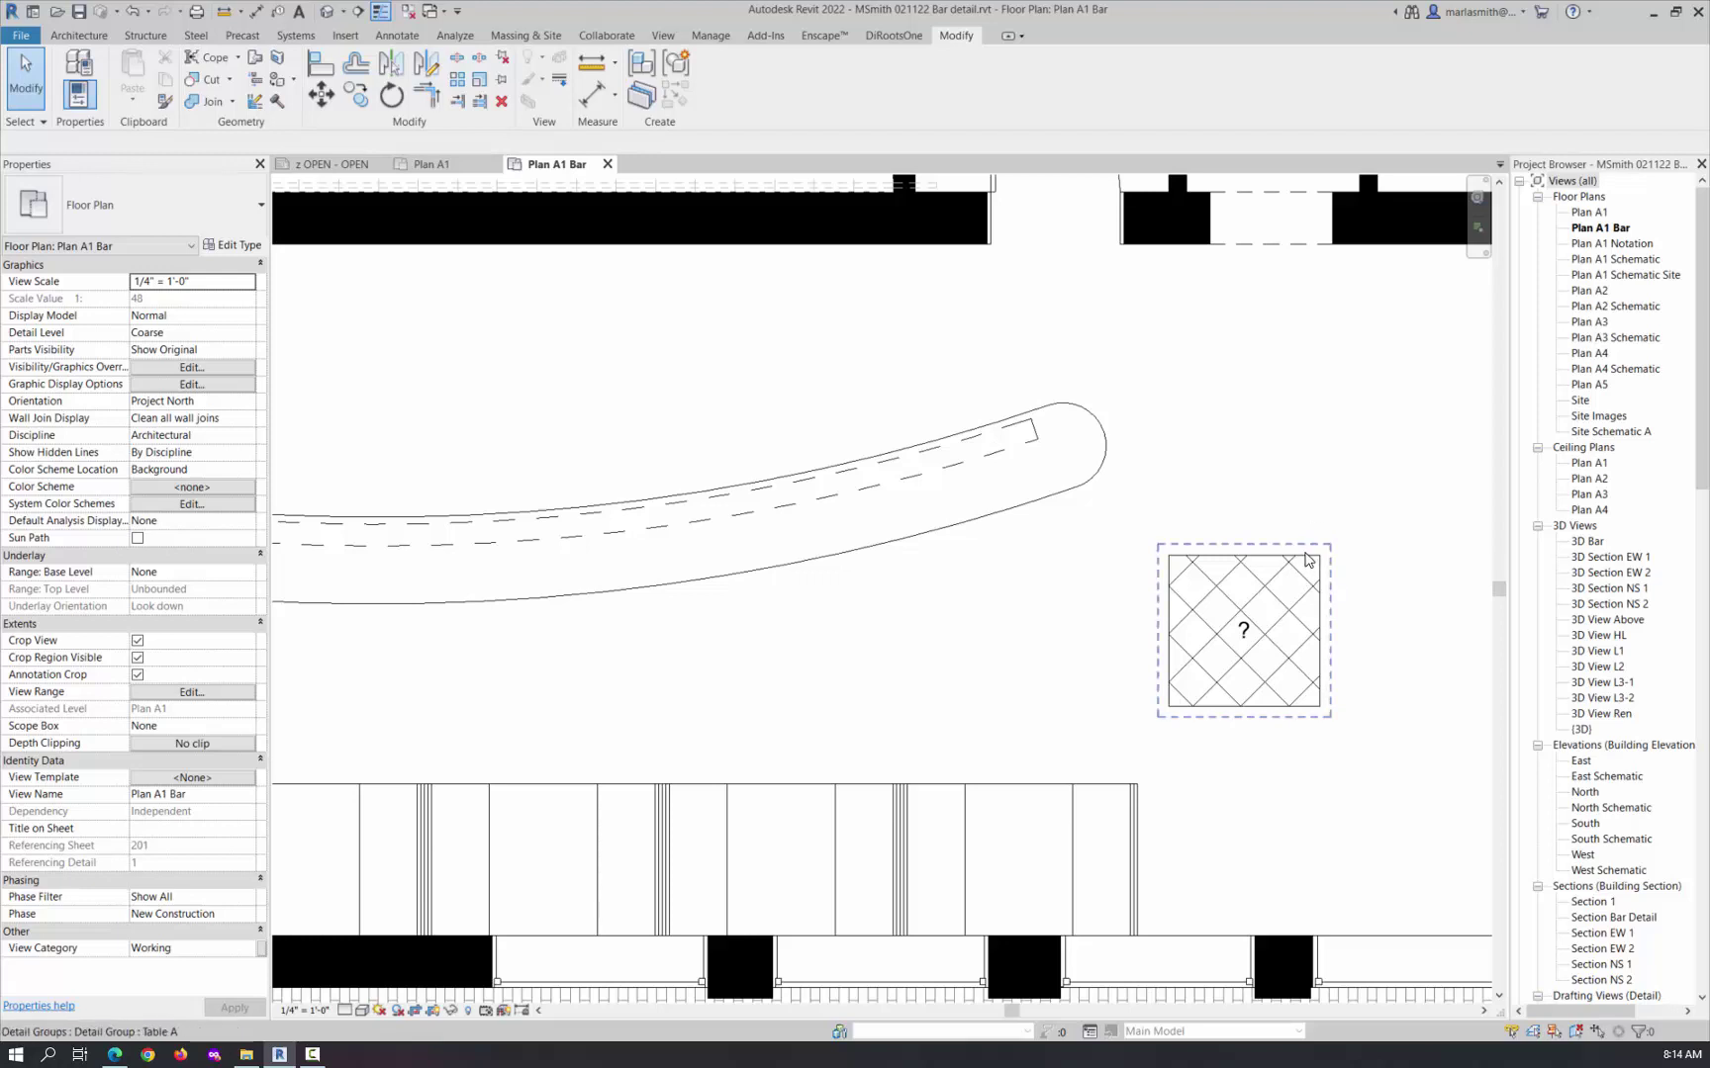
Give the grouped crosshatch region's type Type Mark 'A' and Description 'Solid Wood Table'
key(Tab)
click(1302, 566)
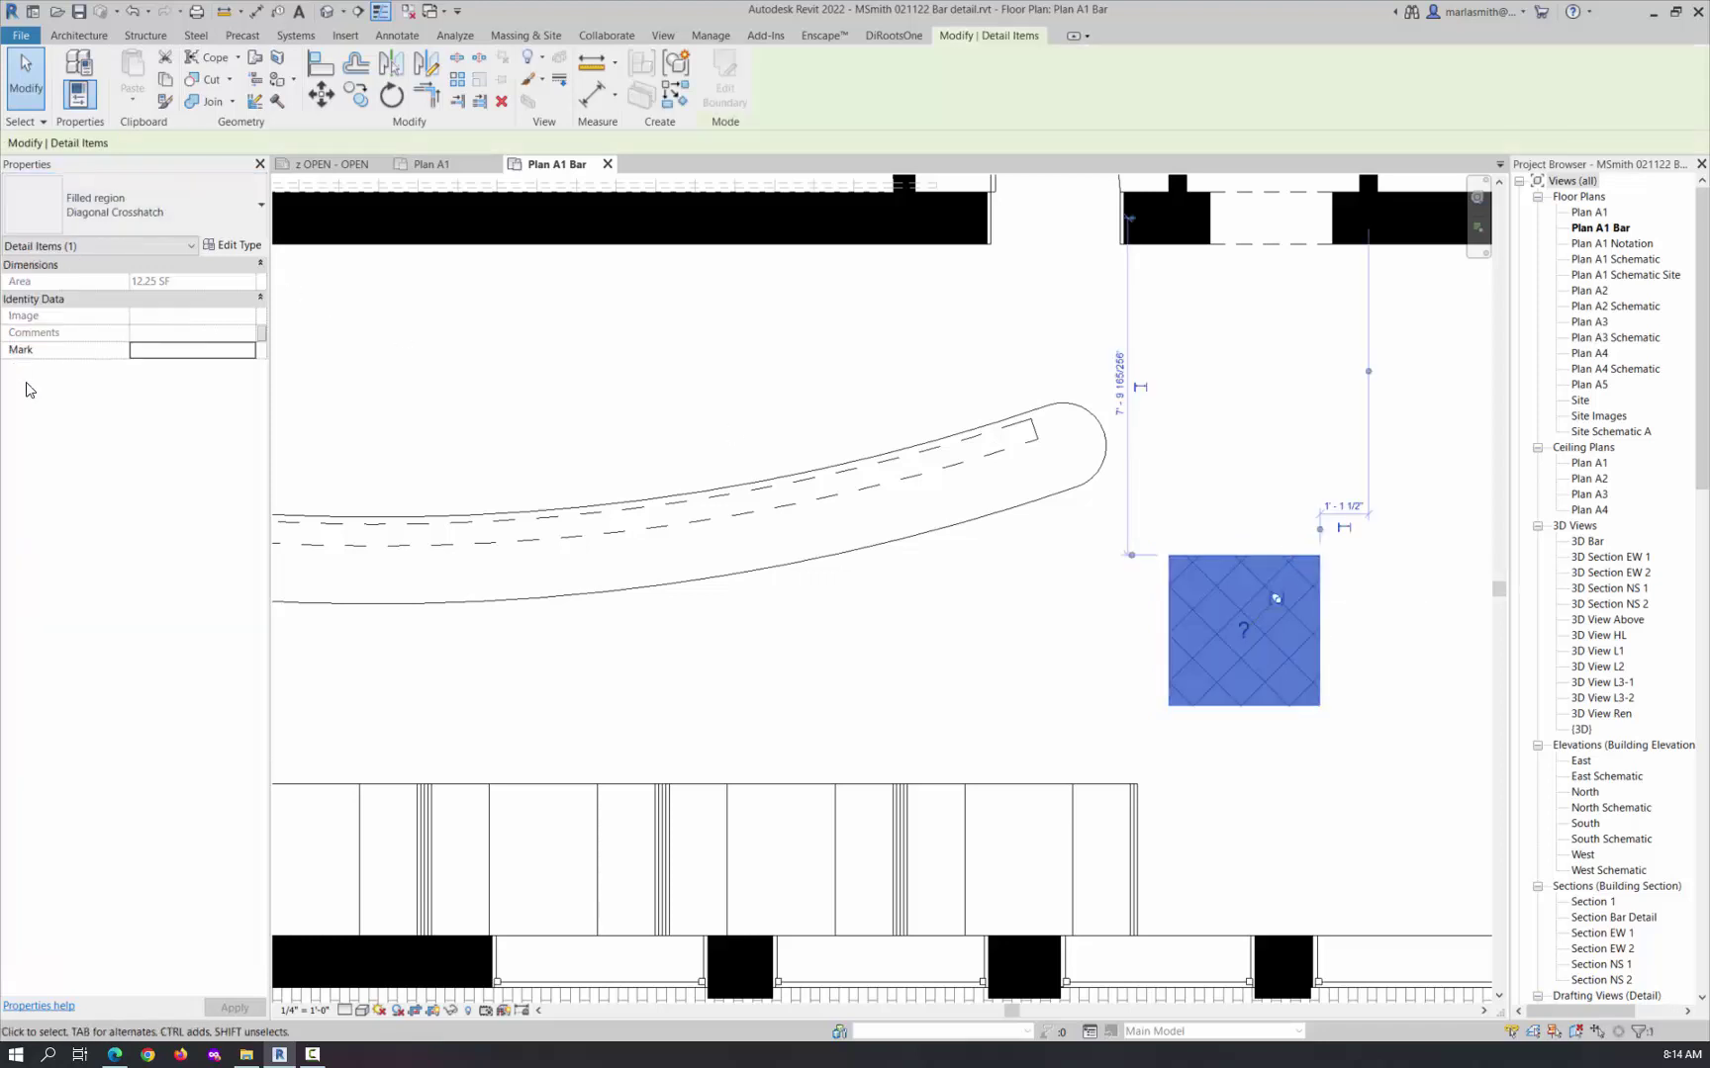
click(232, 244)
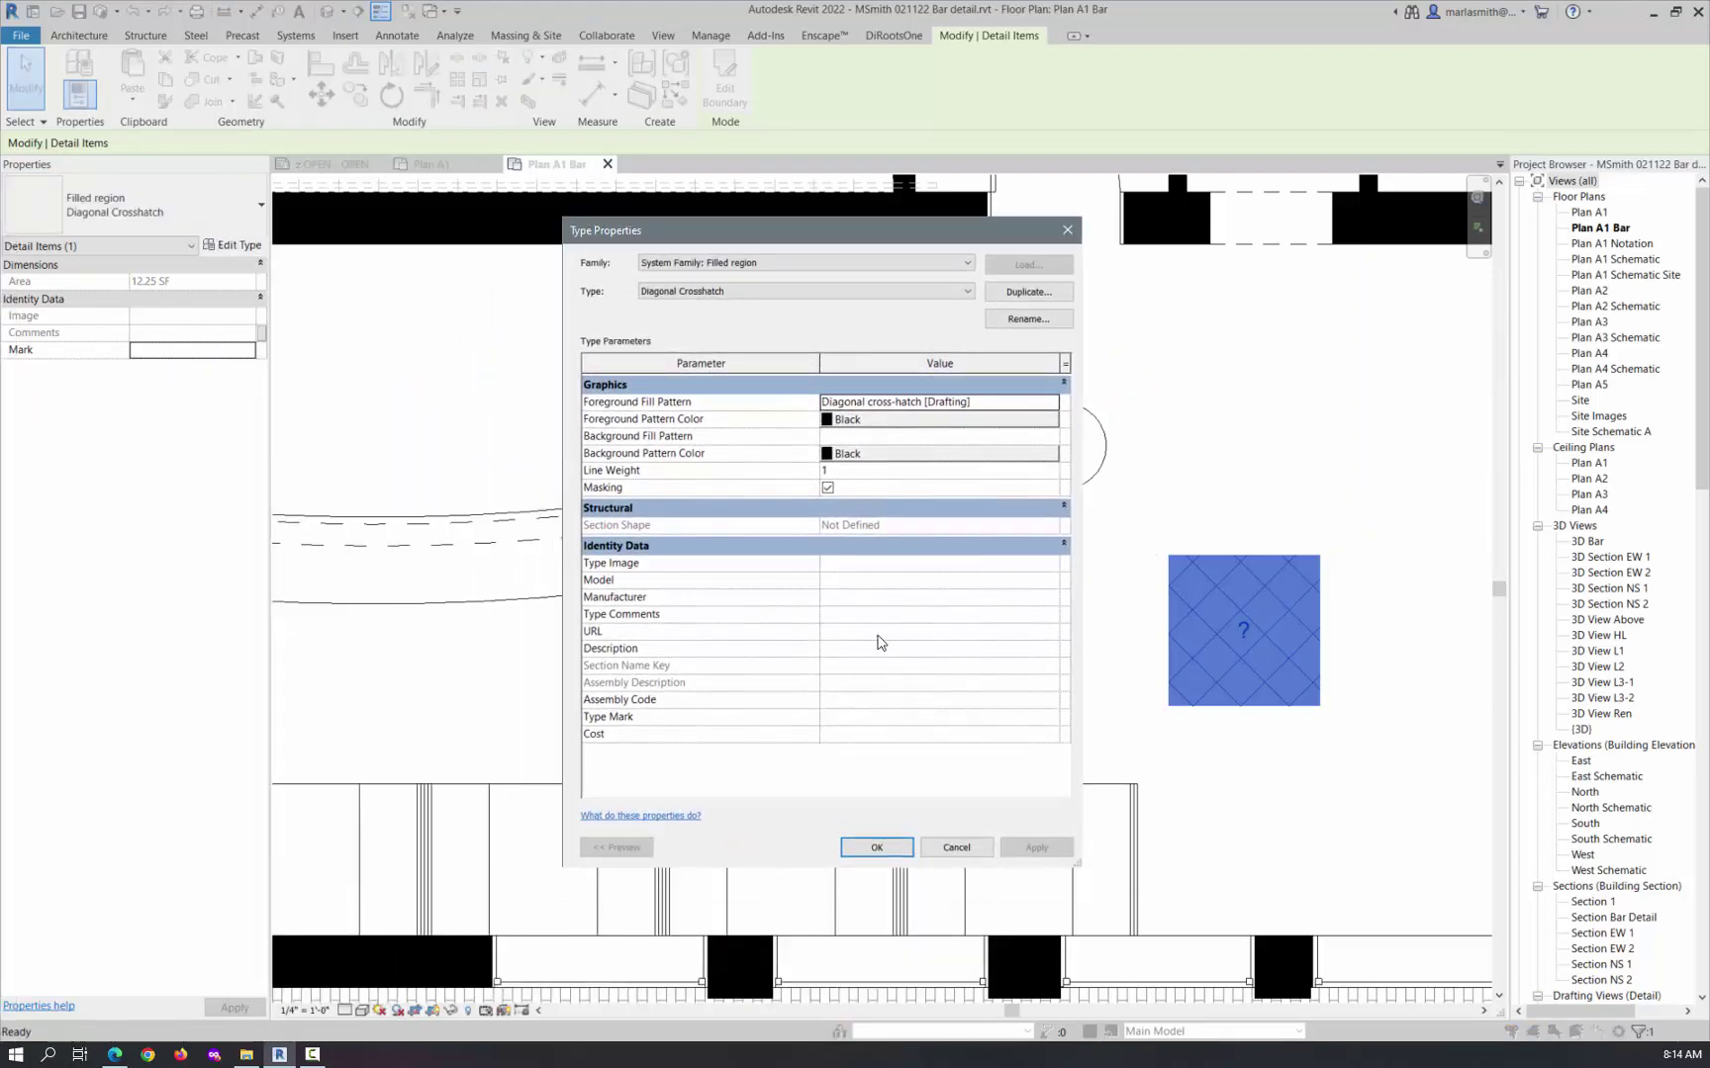
click(865, 715)
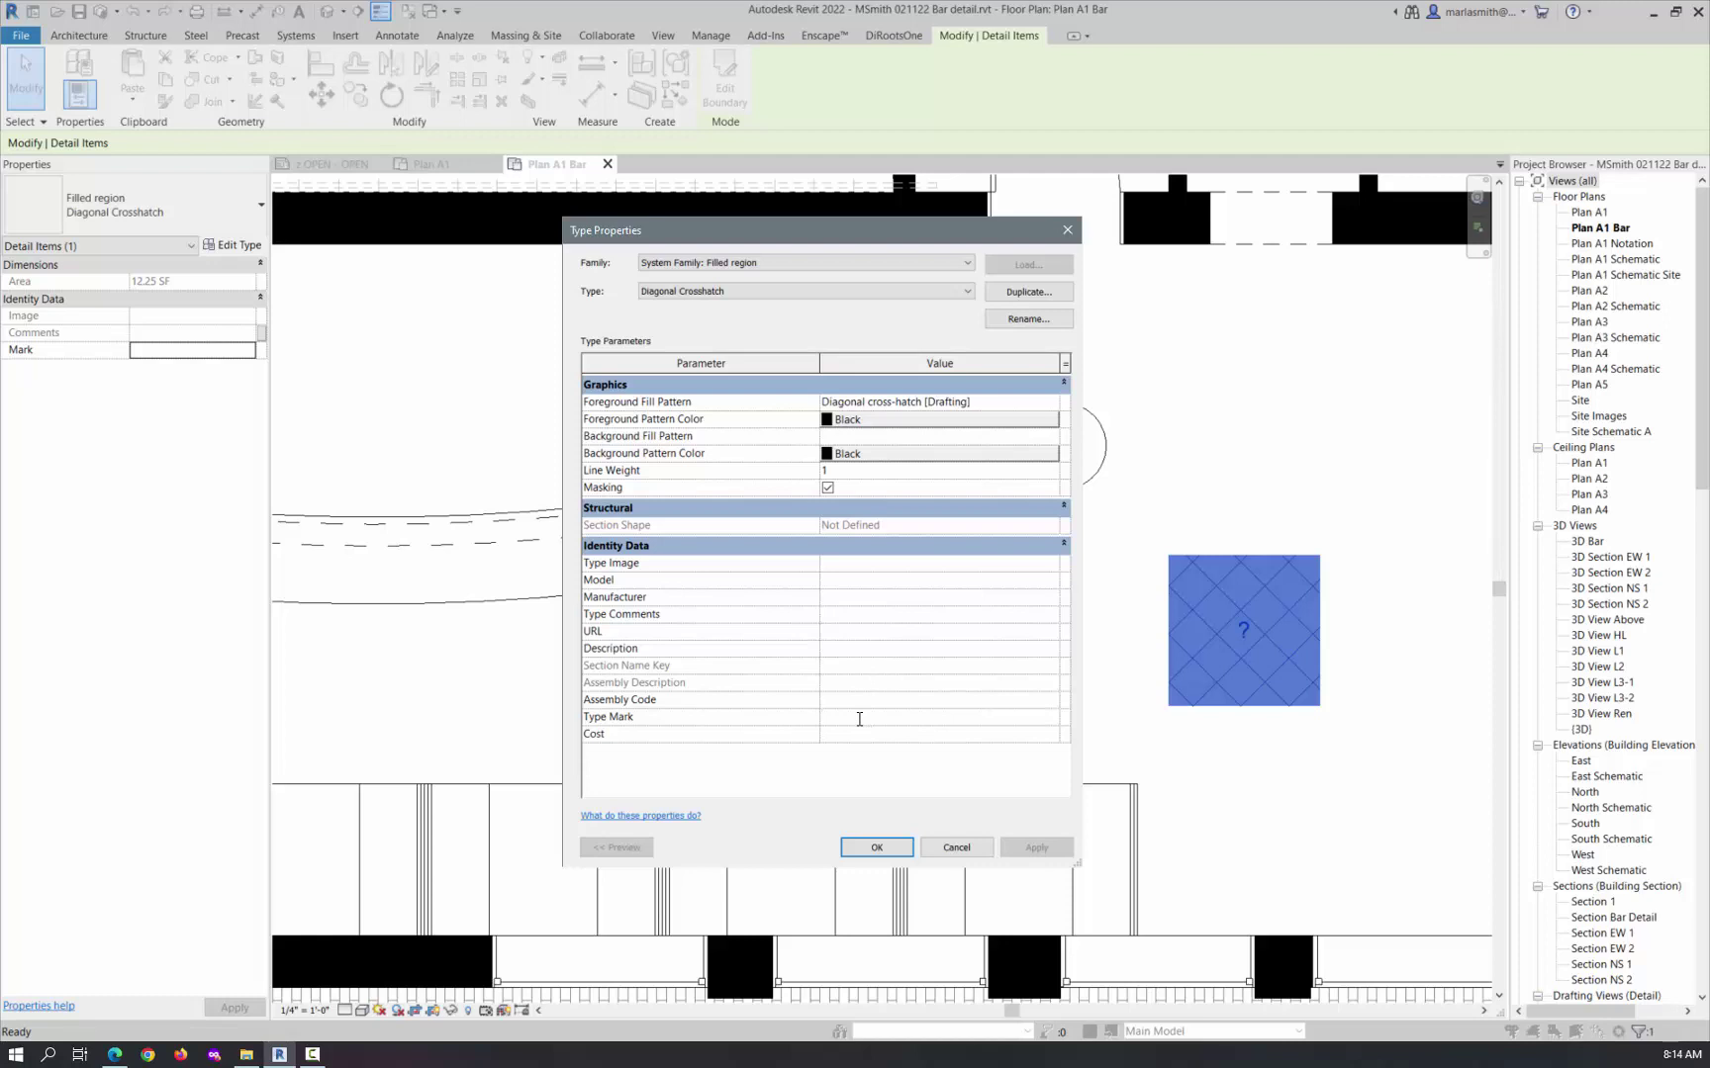
text(A)
click(847, 652)
text(W)
key(BackSpace)
text(Solid  Wood Table)
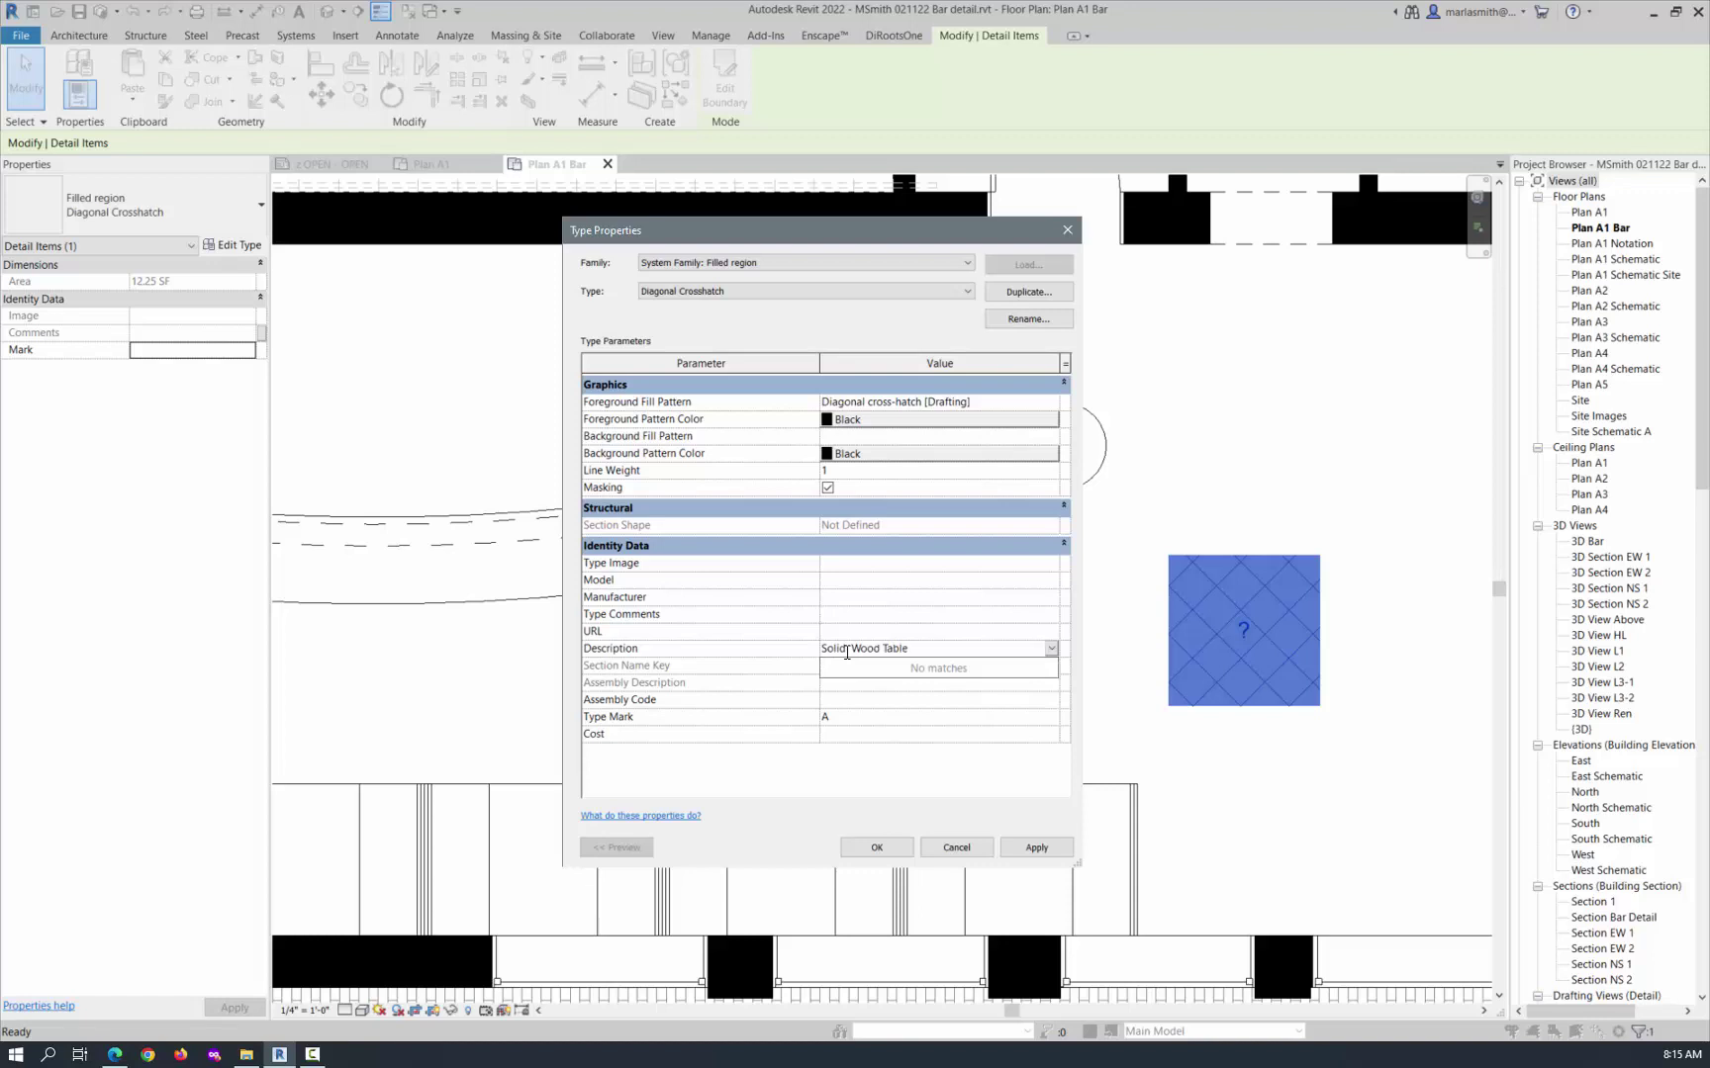
click(877, 849)
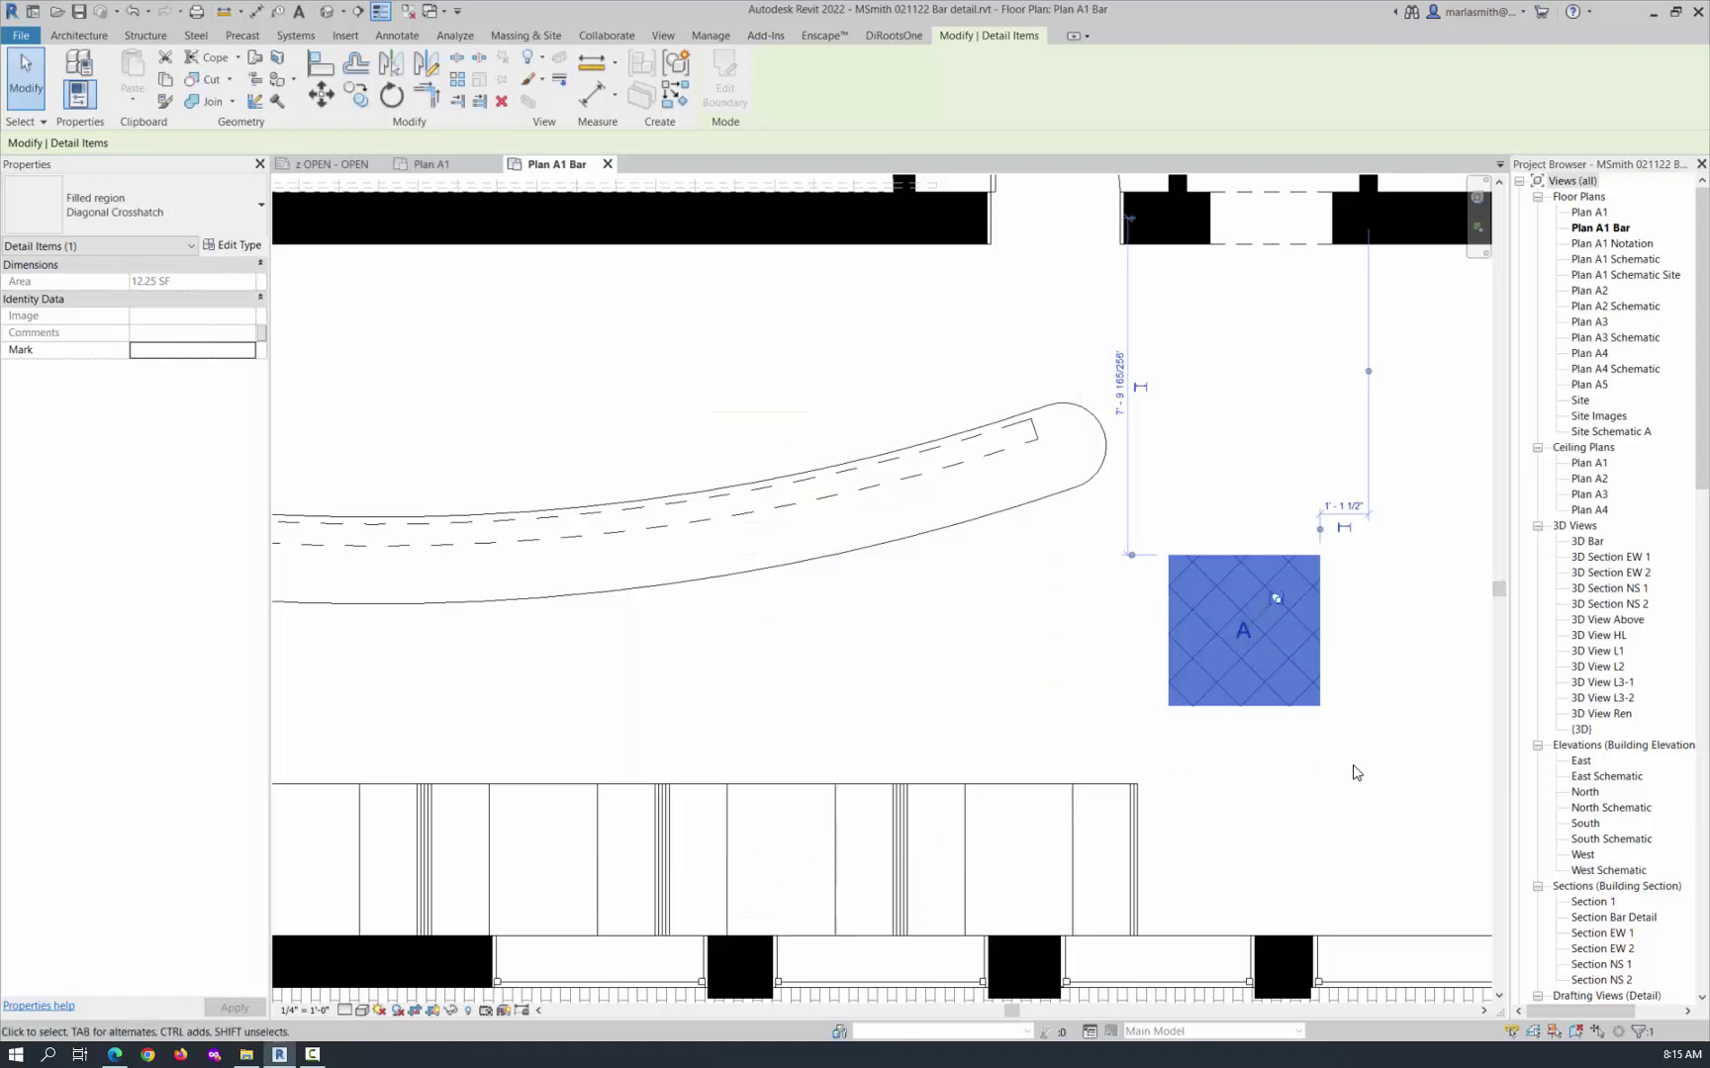
Open the A tag's family and copy its label to a spot below the original
click(1353, 773)
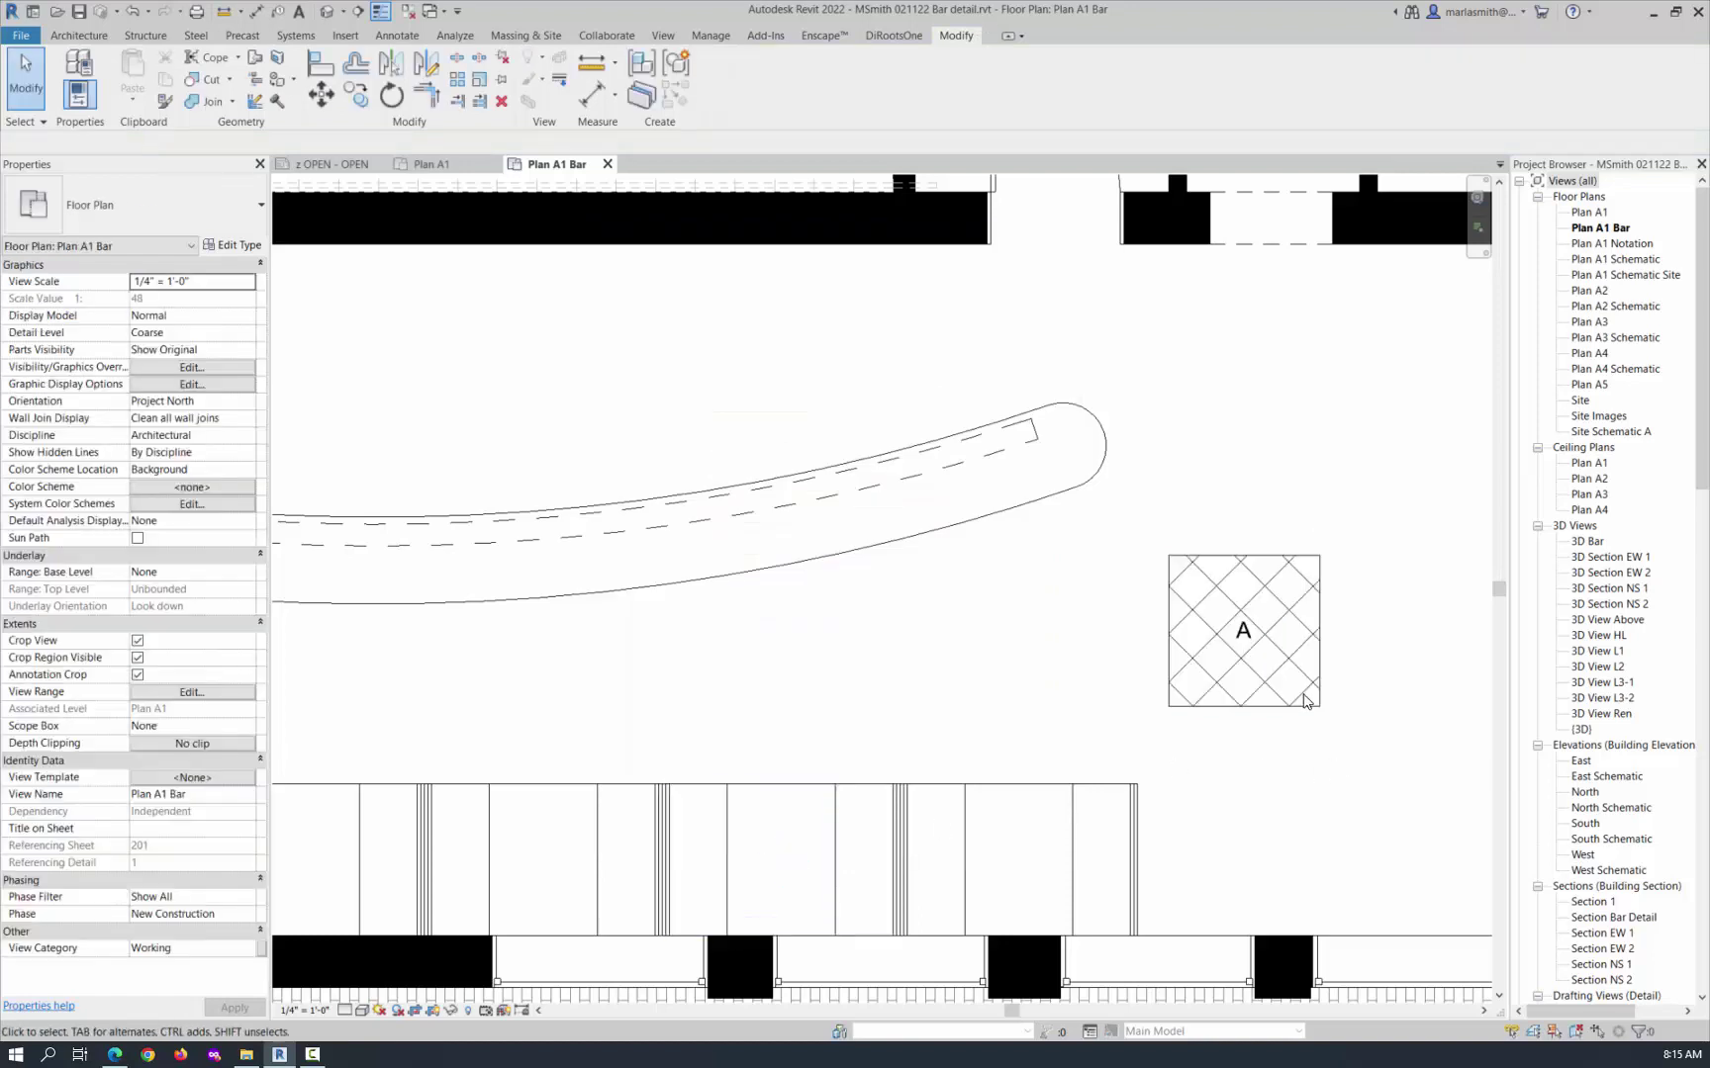
click(1243, 628)
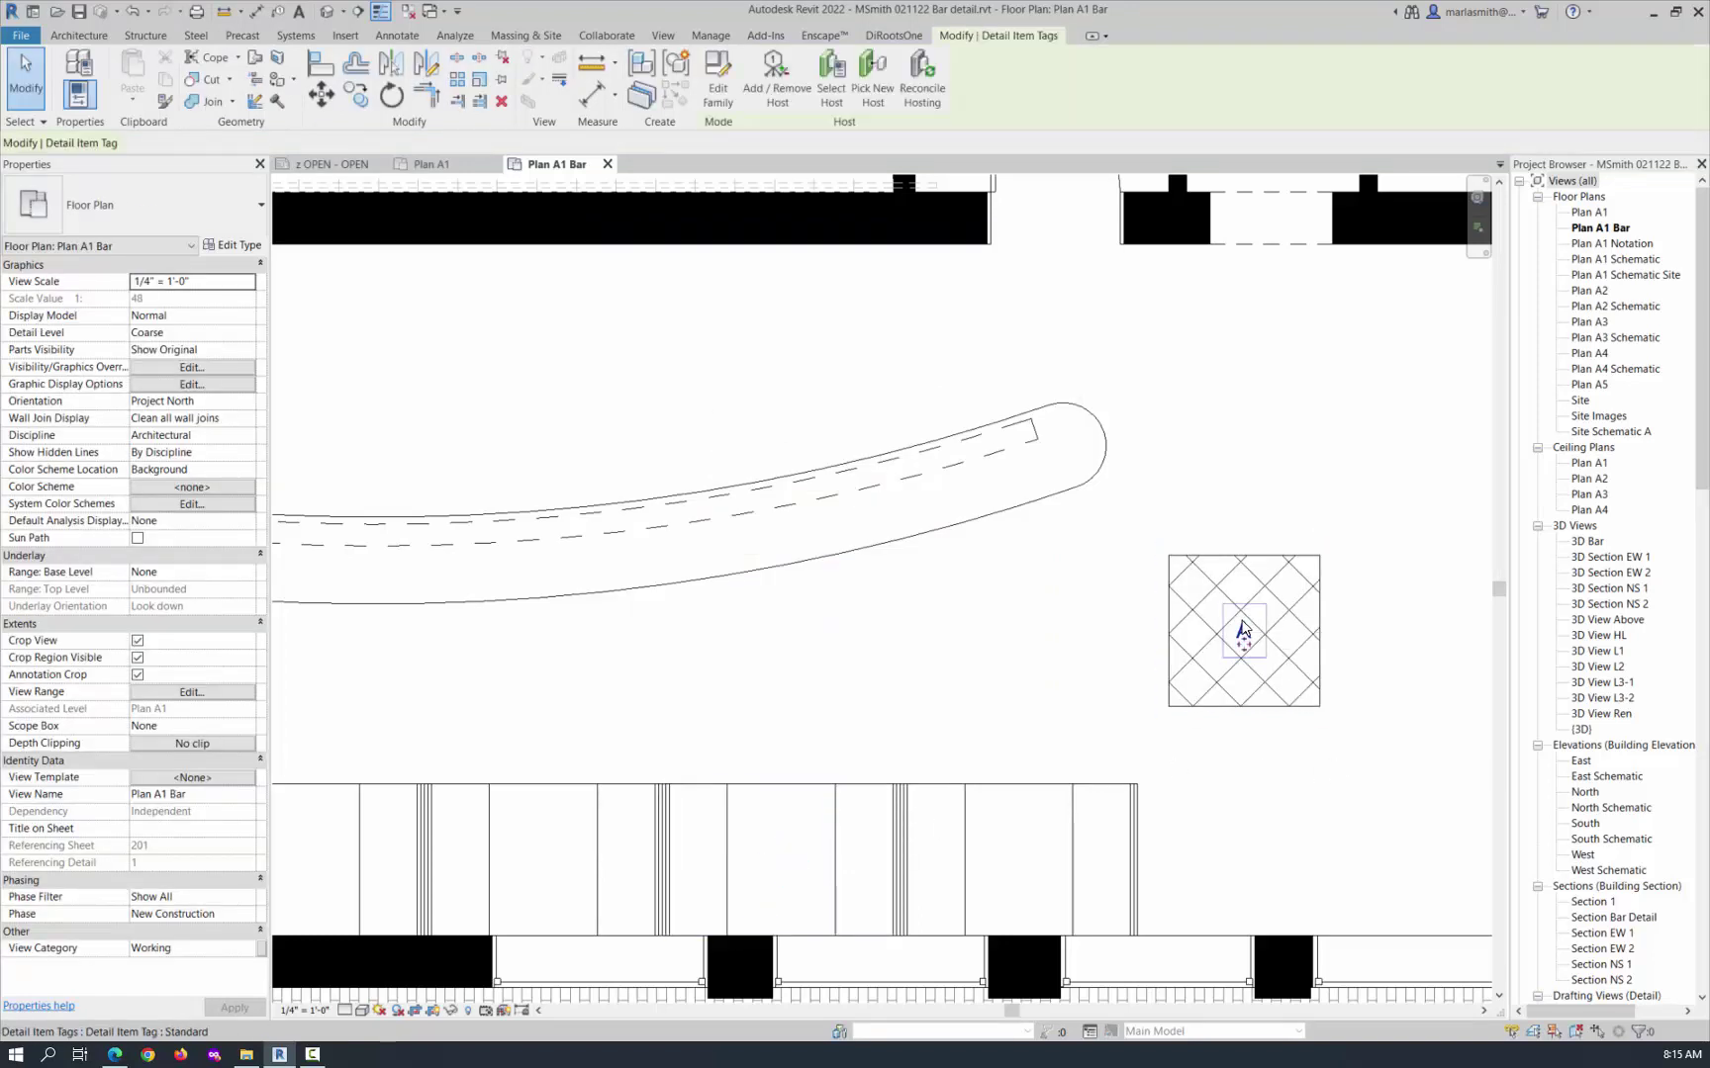
click(718, 89)
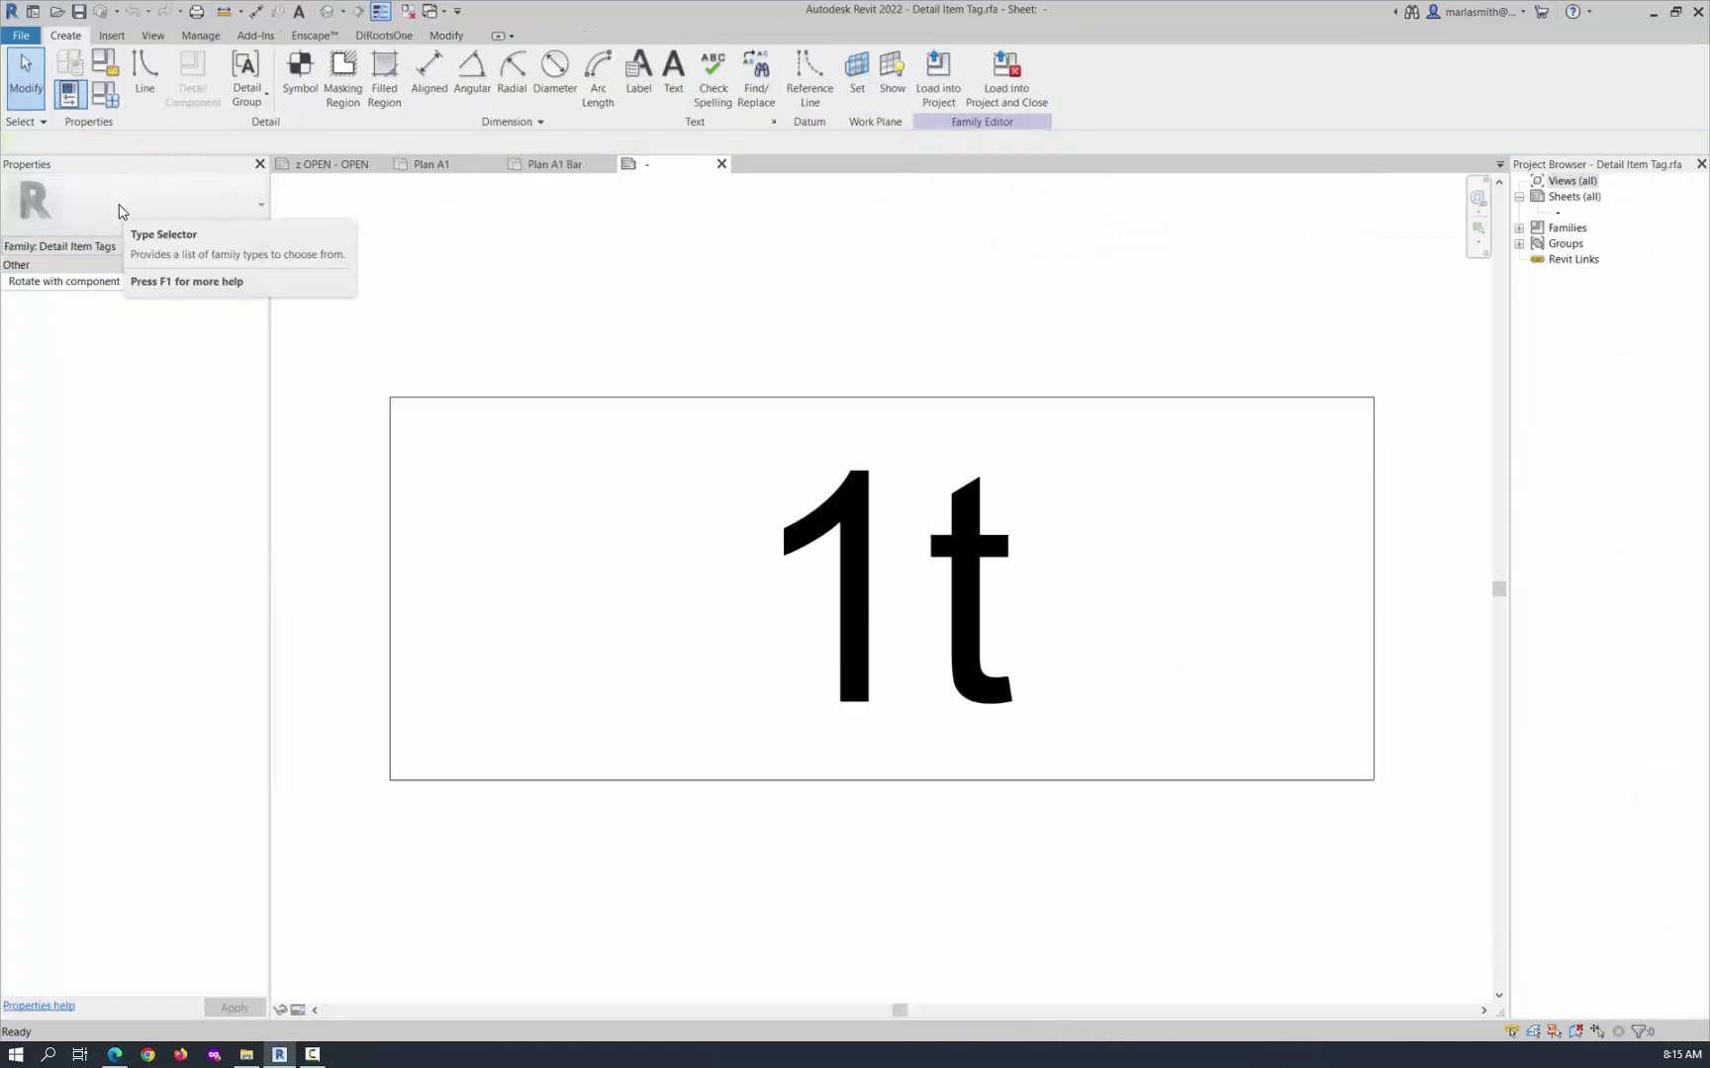
click(798, 469)
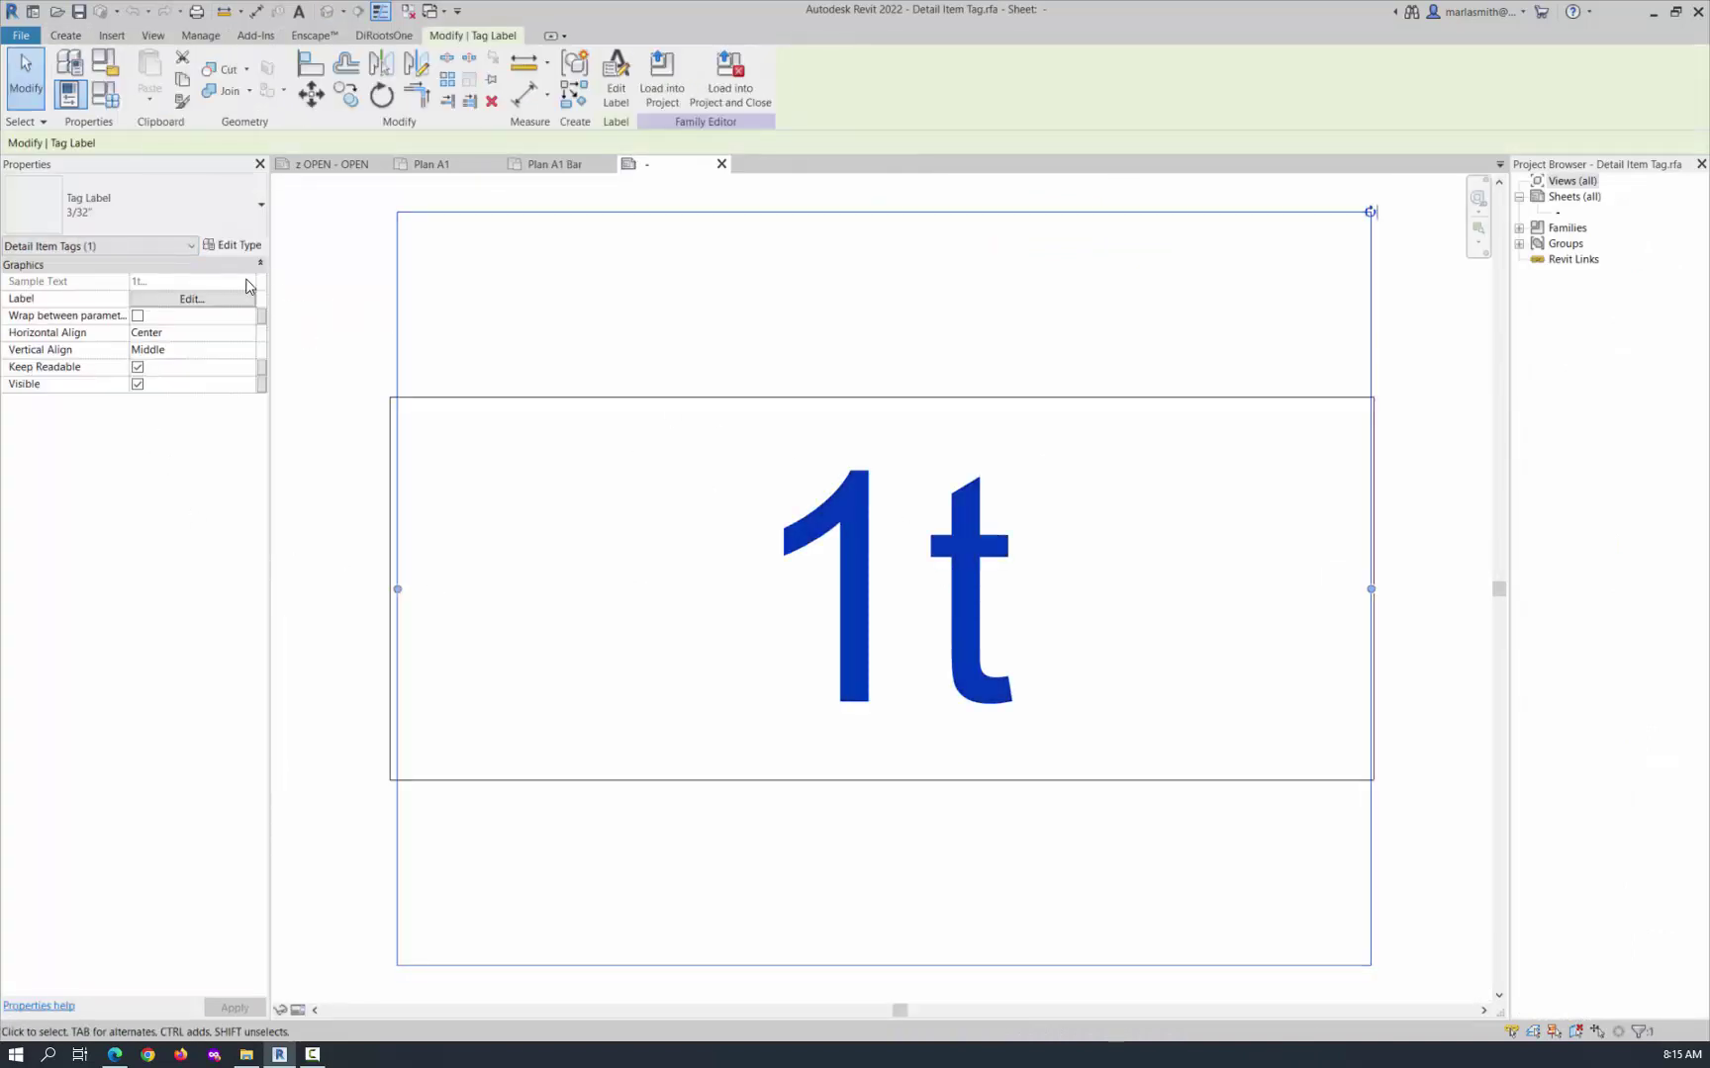
click(346, 94)
scroll(807, 451, down, 2)
click(739, 512)
click(739, 624)
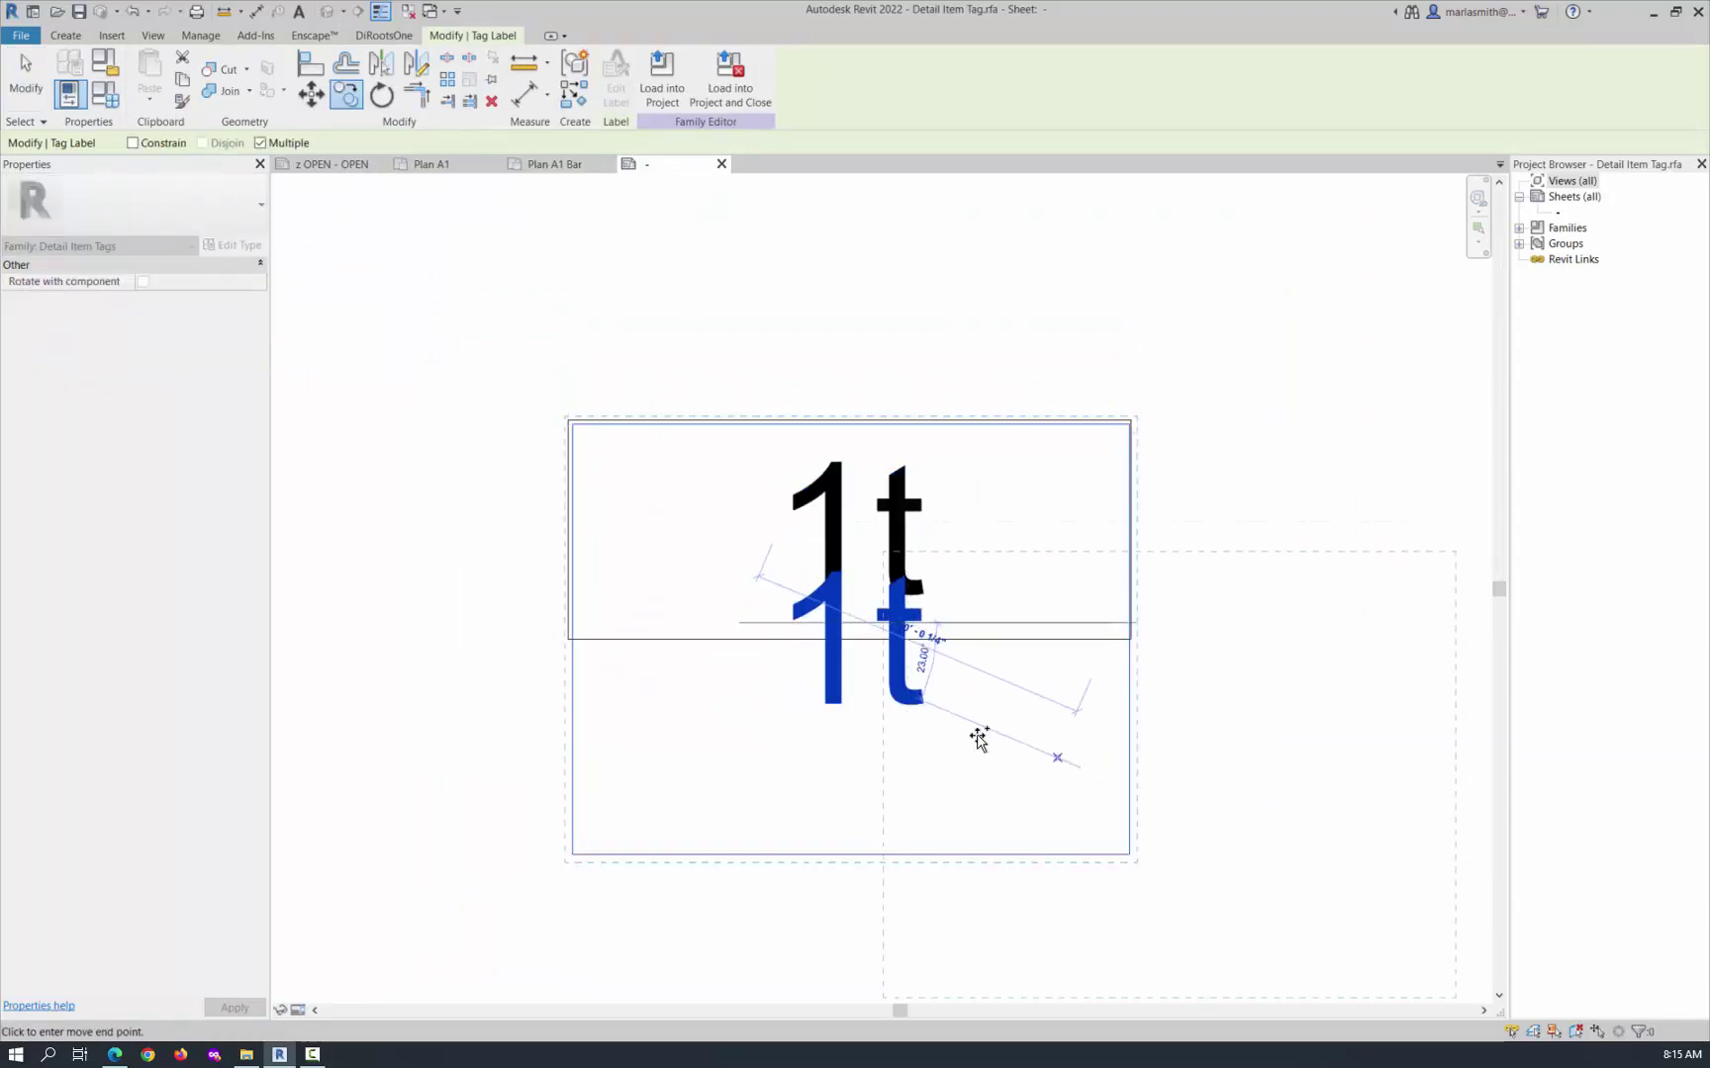
key(Escape)
drag(900, 694, 900, 775)
Switch the copied label from Type Mark to Description and widen it to one line
click(191, 298)
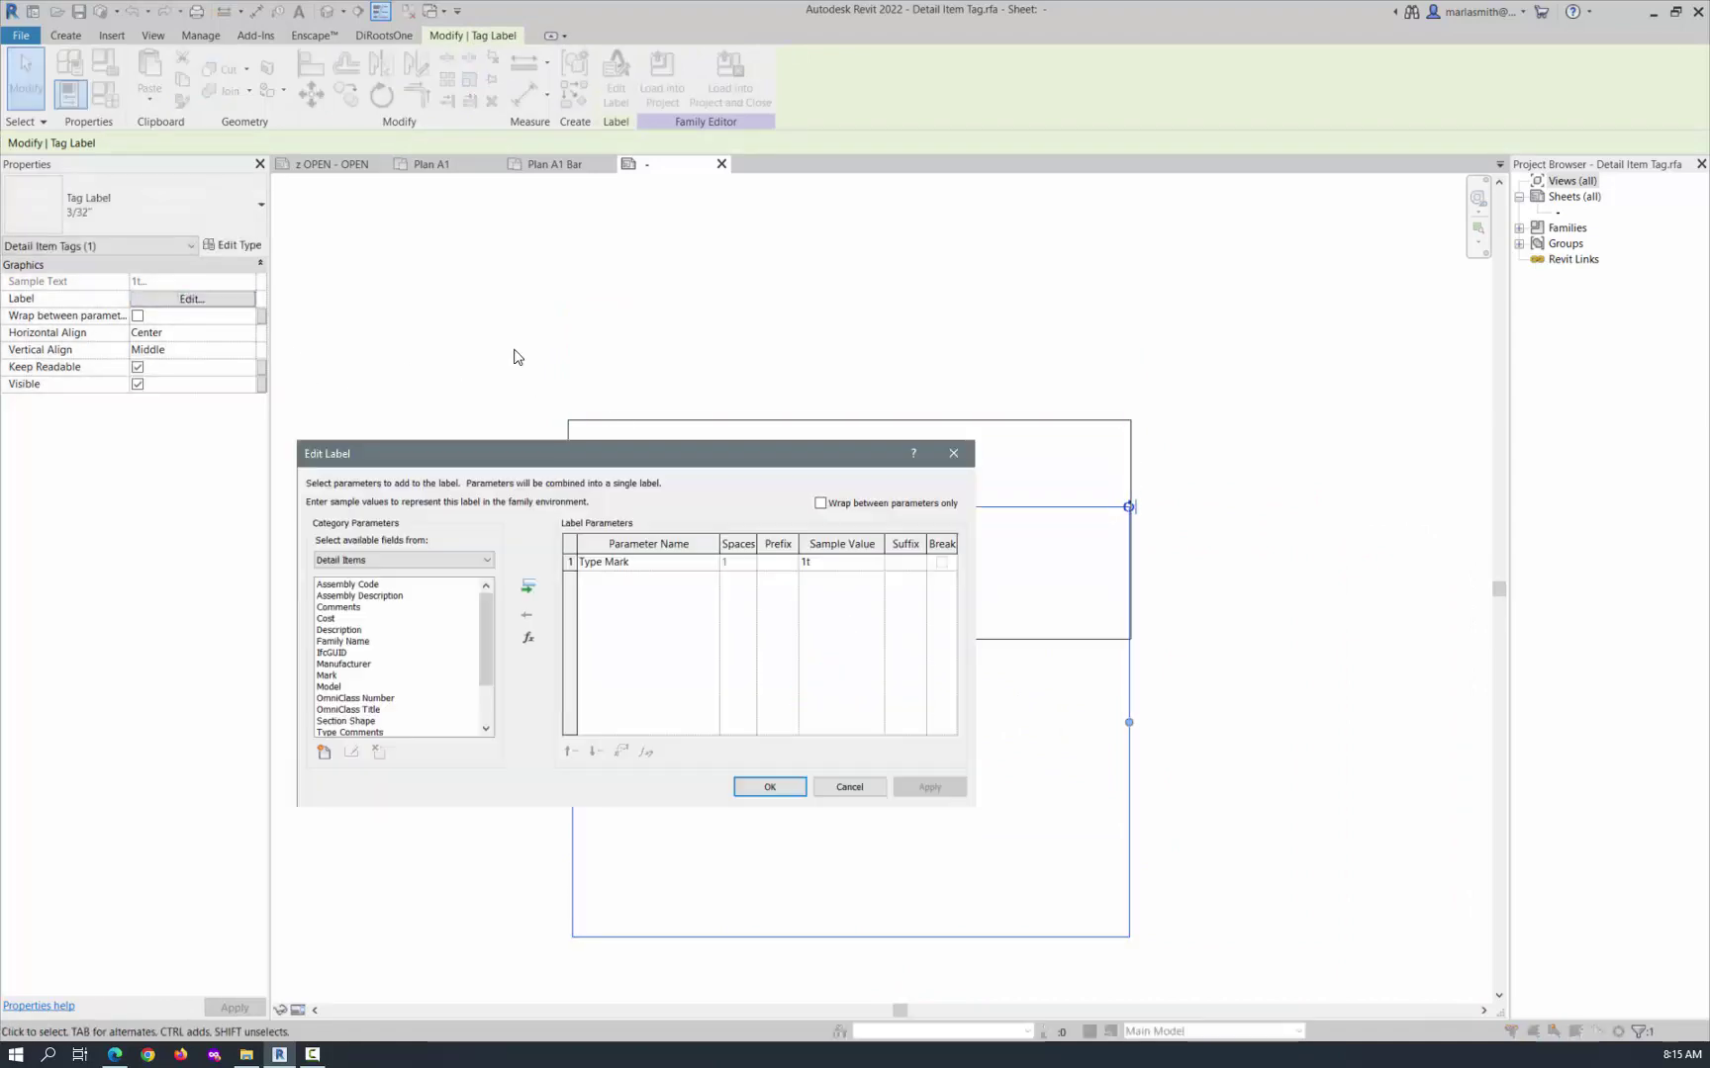
click(579, 562)
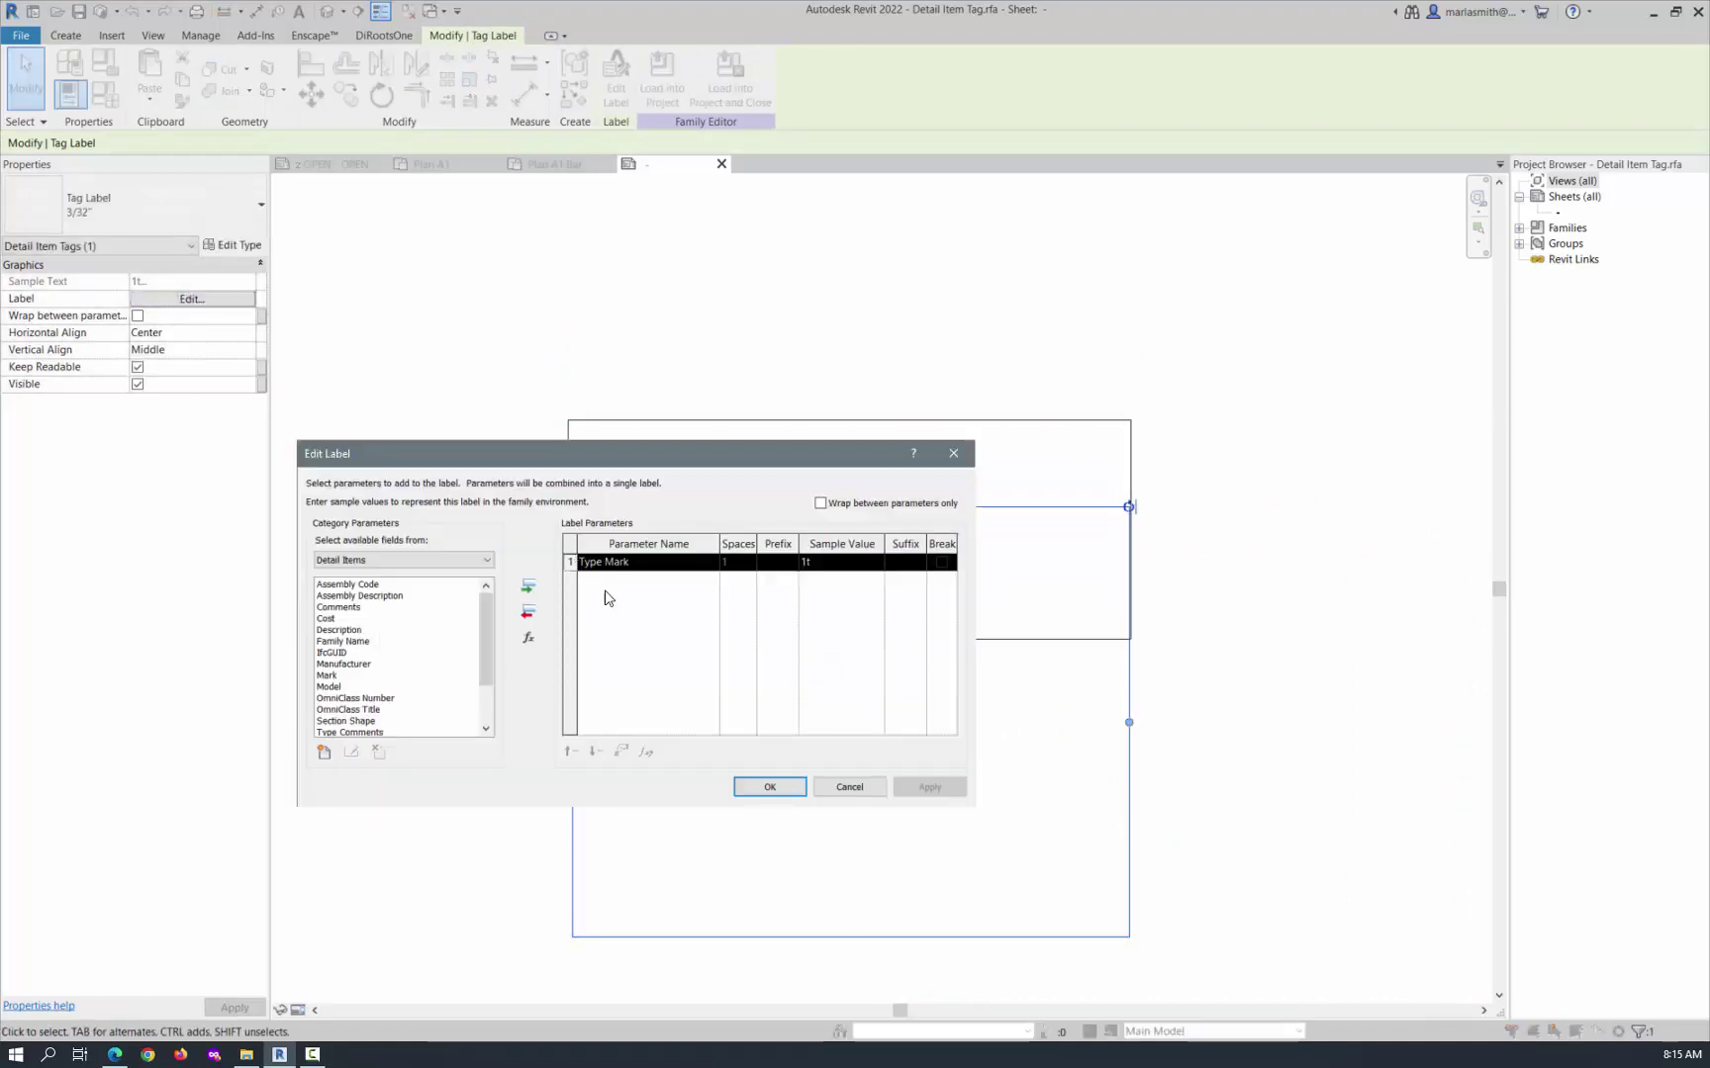
click(529, 614)
click(345, 630)
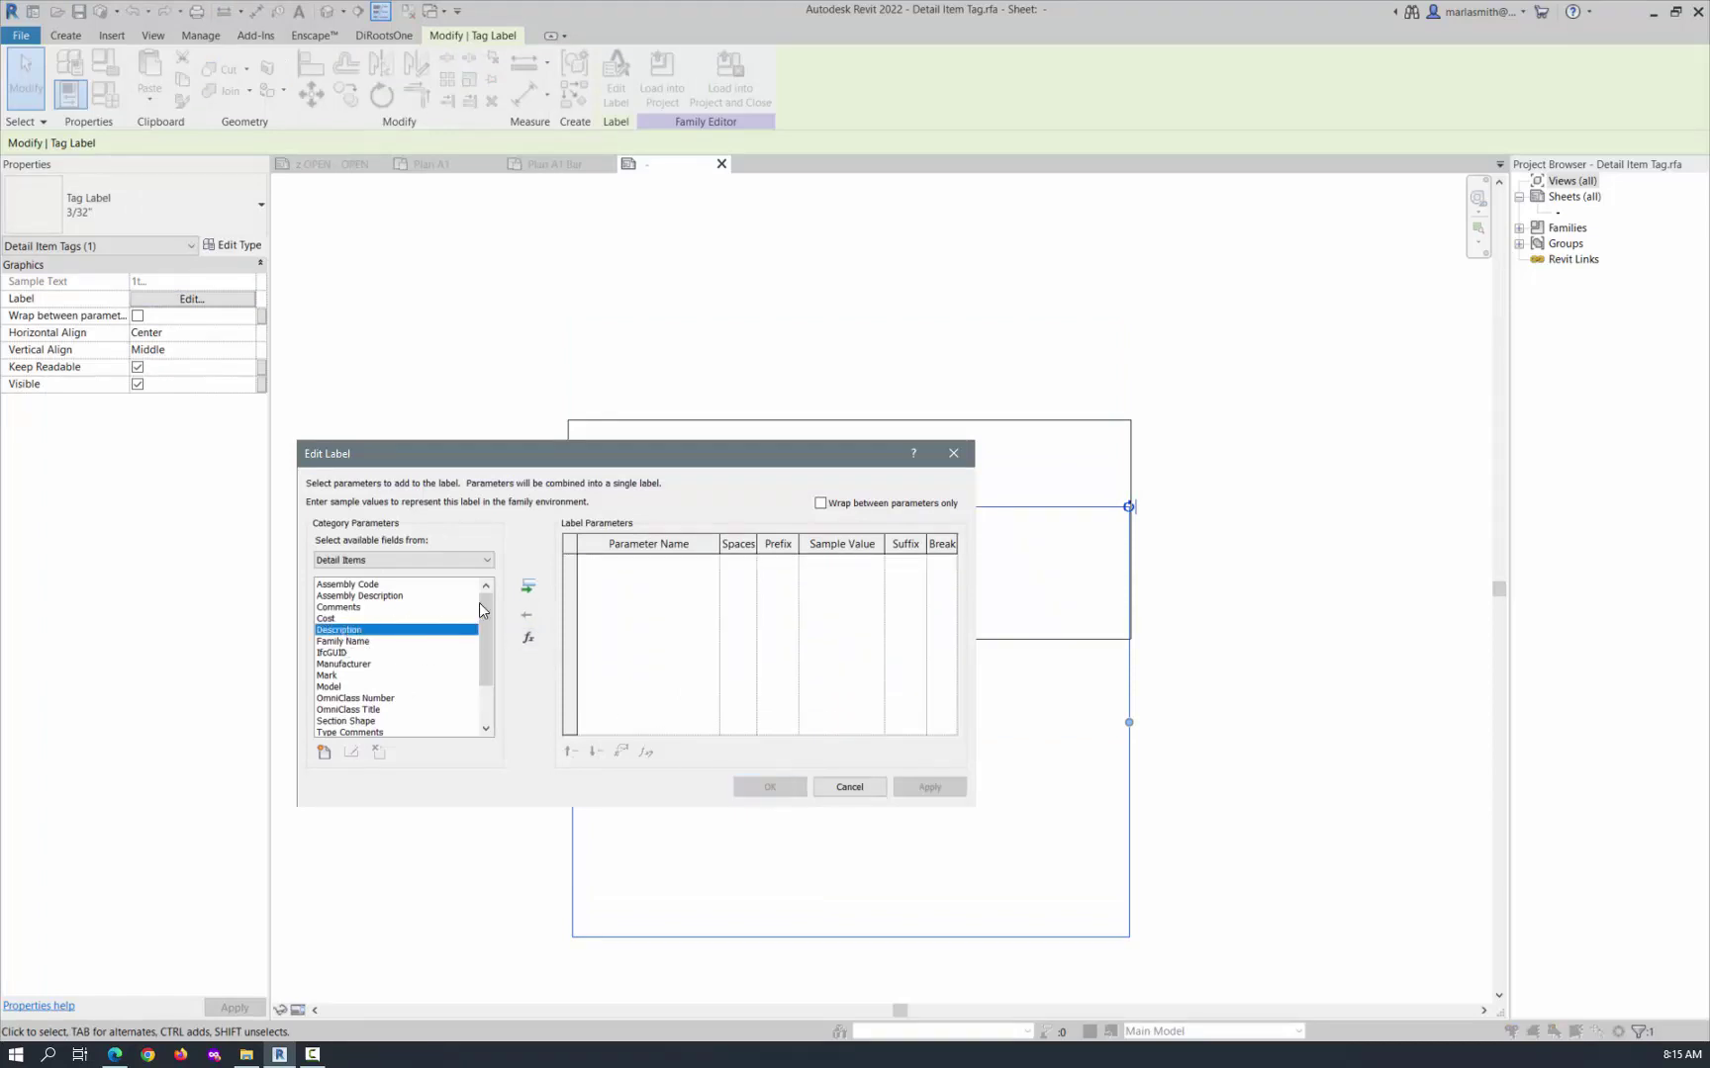
click(528, 585)
click(769, 790)
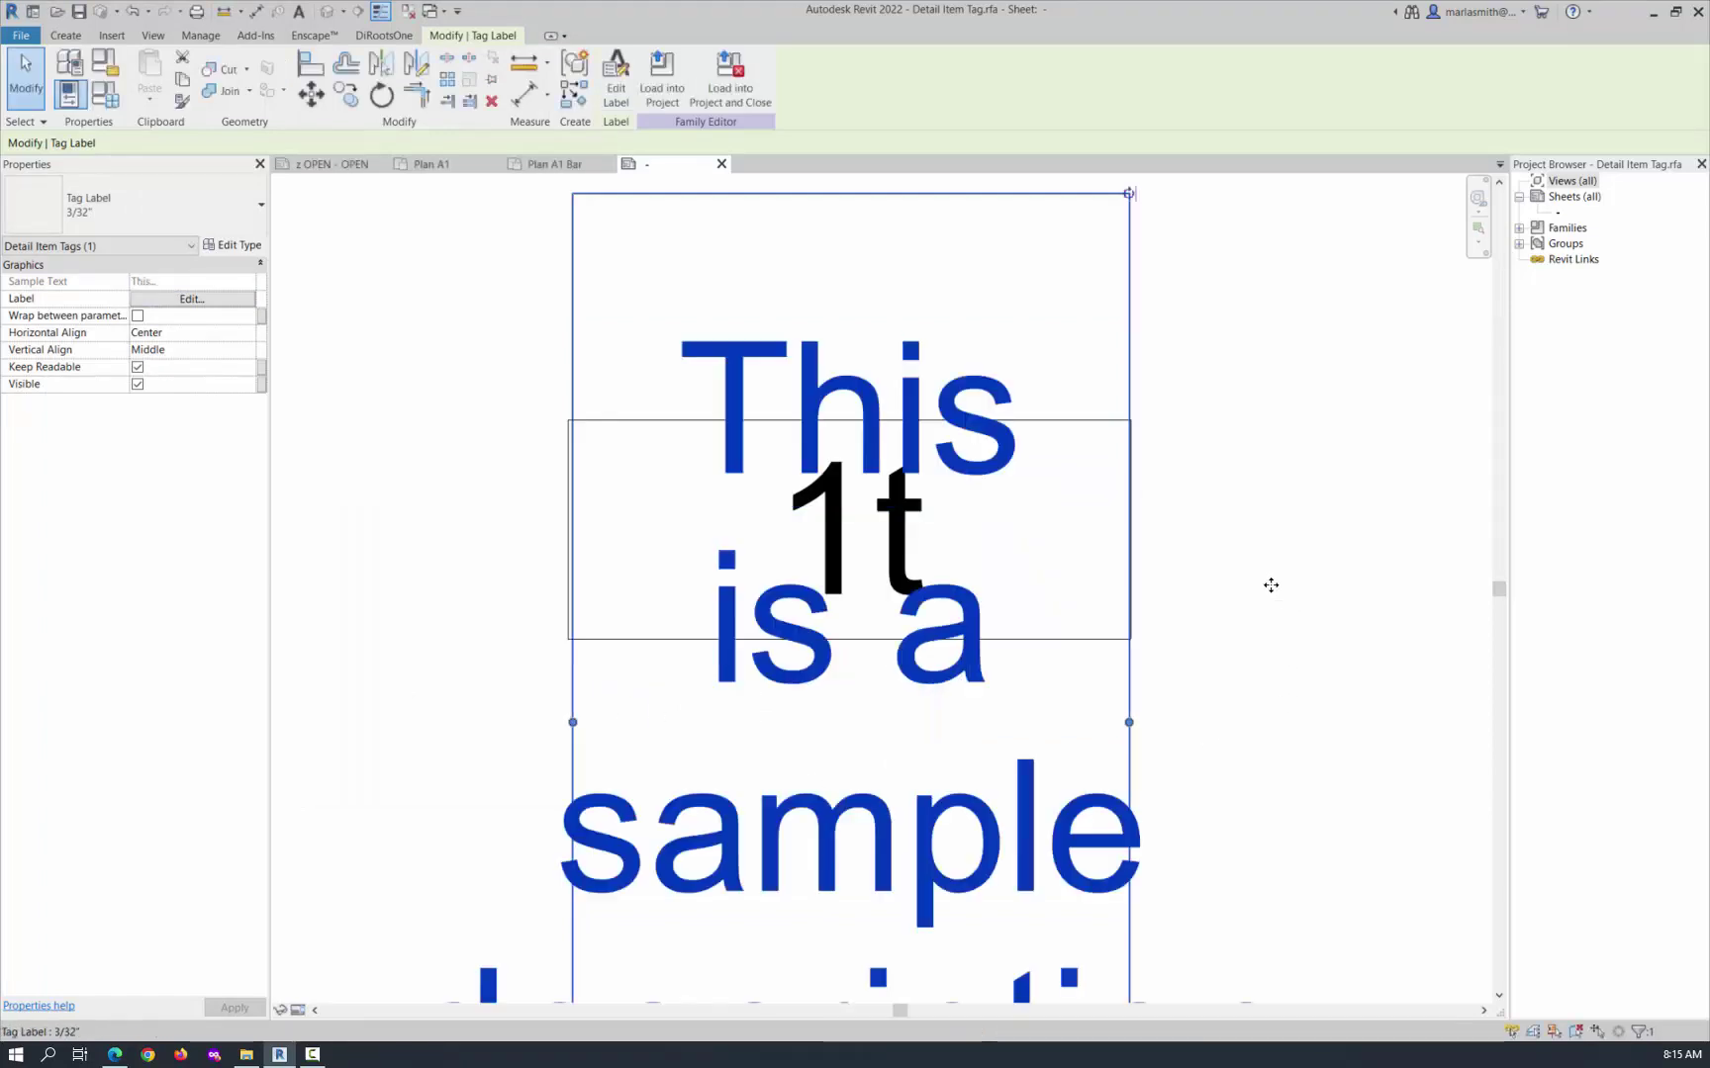
scroll(910, 574, down, 3)
scroll(911, 574, down, 3)
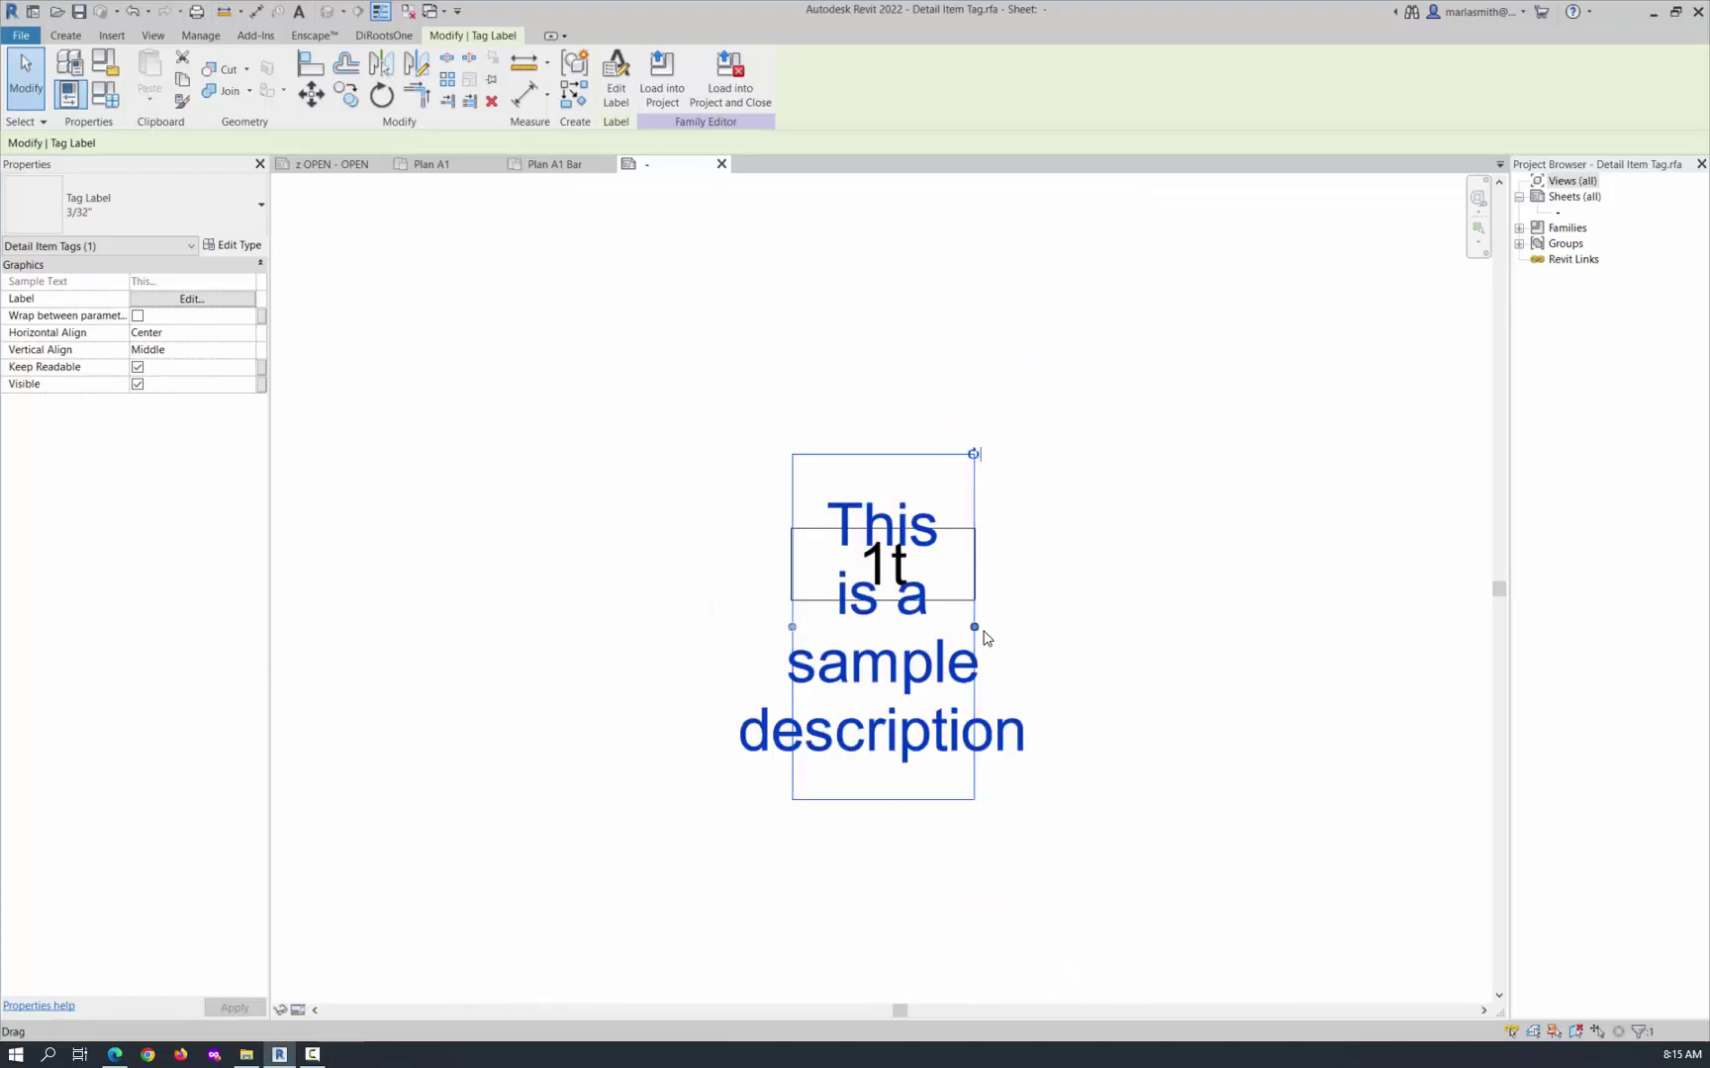
drag(981, 633, 1330, 641)
click(886, 249)
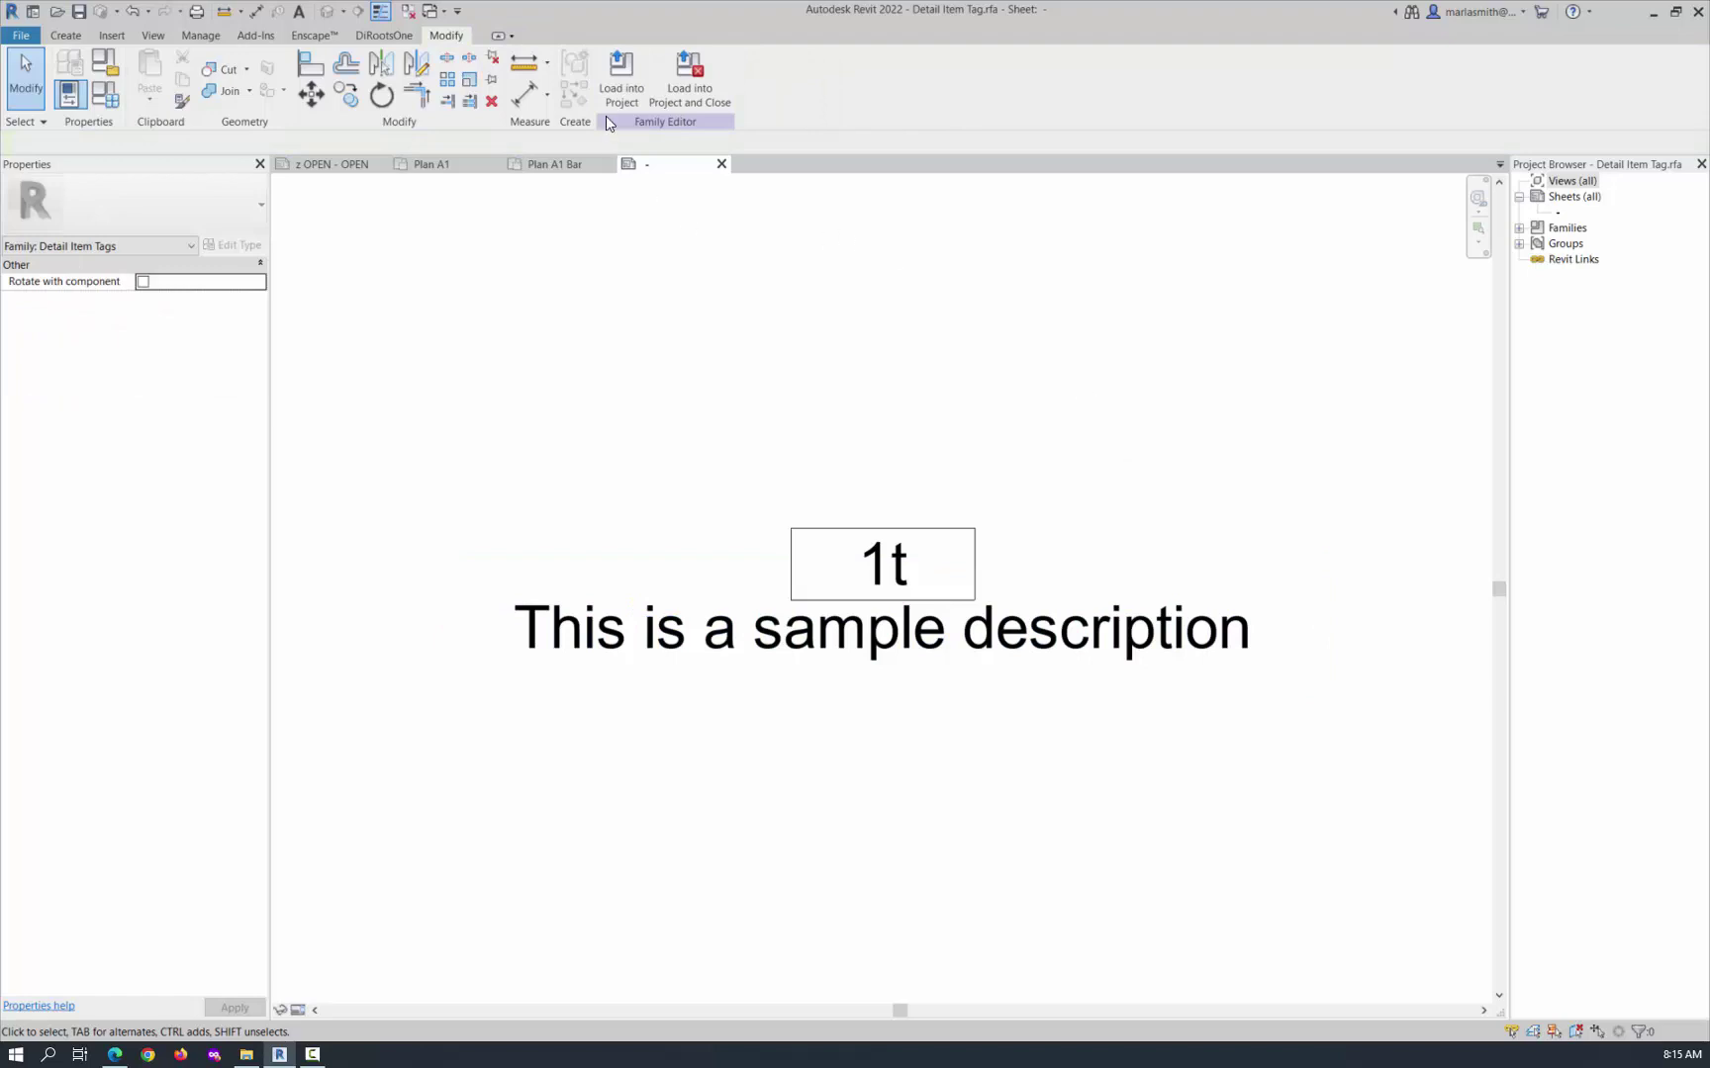
Reload the edited tag family into the project, overwriting the existing version
click(609, 111)
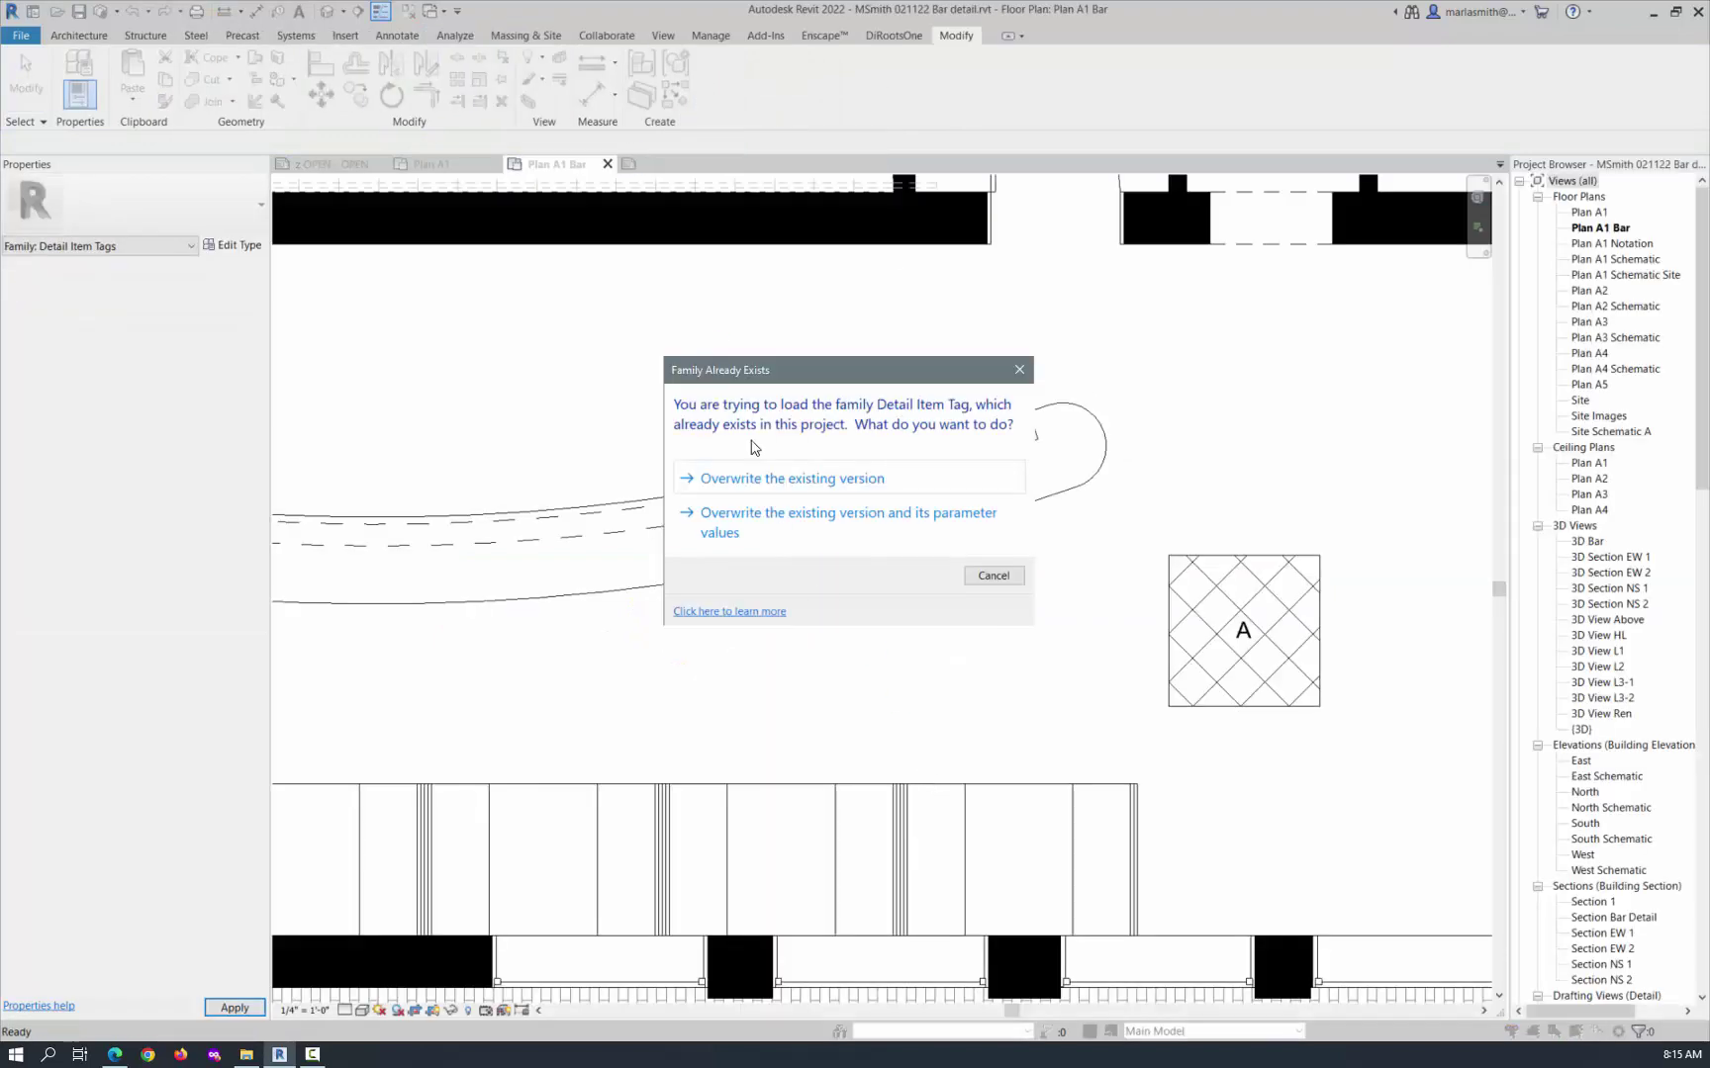
click(749, 480)
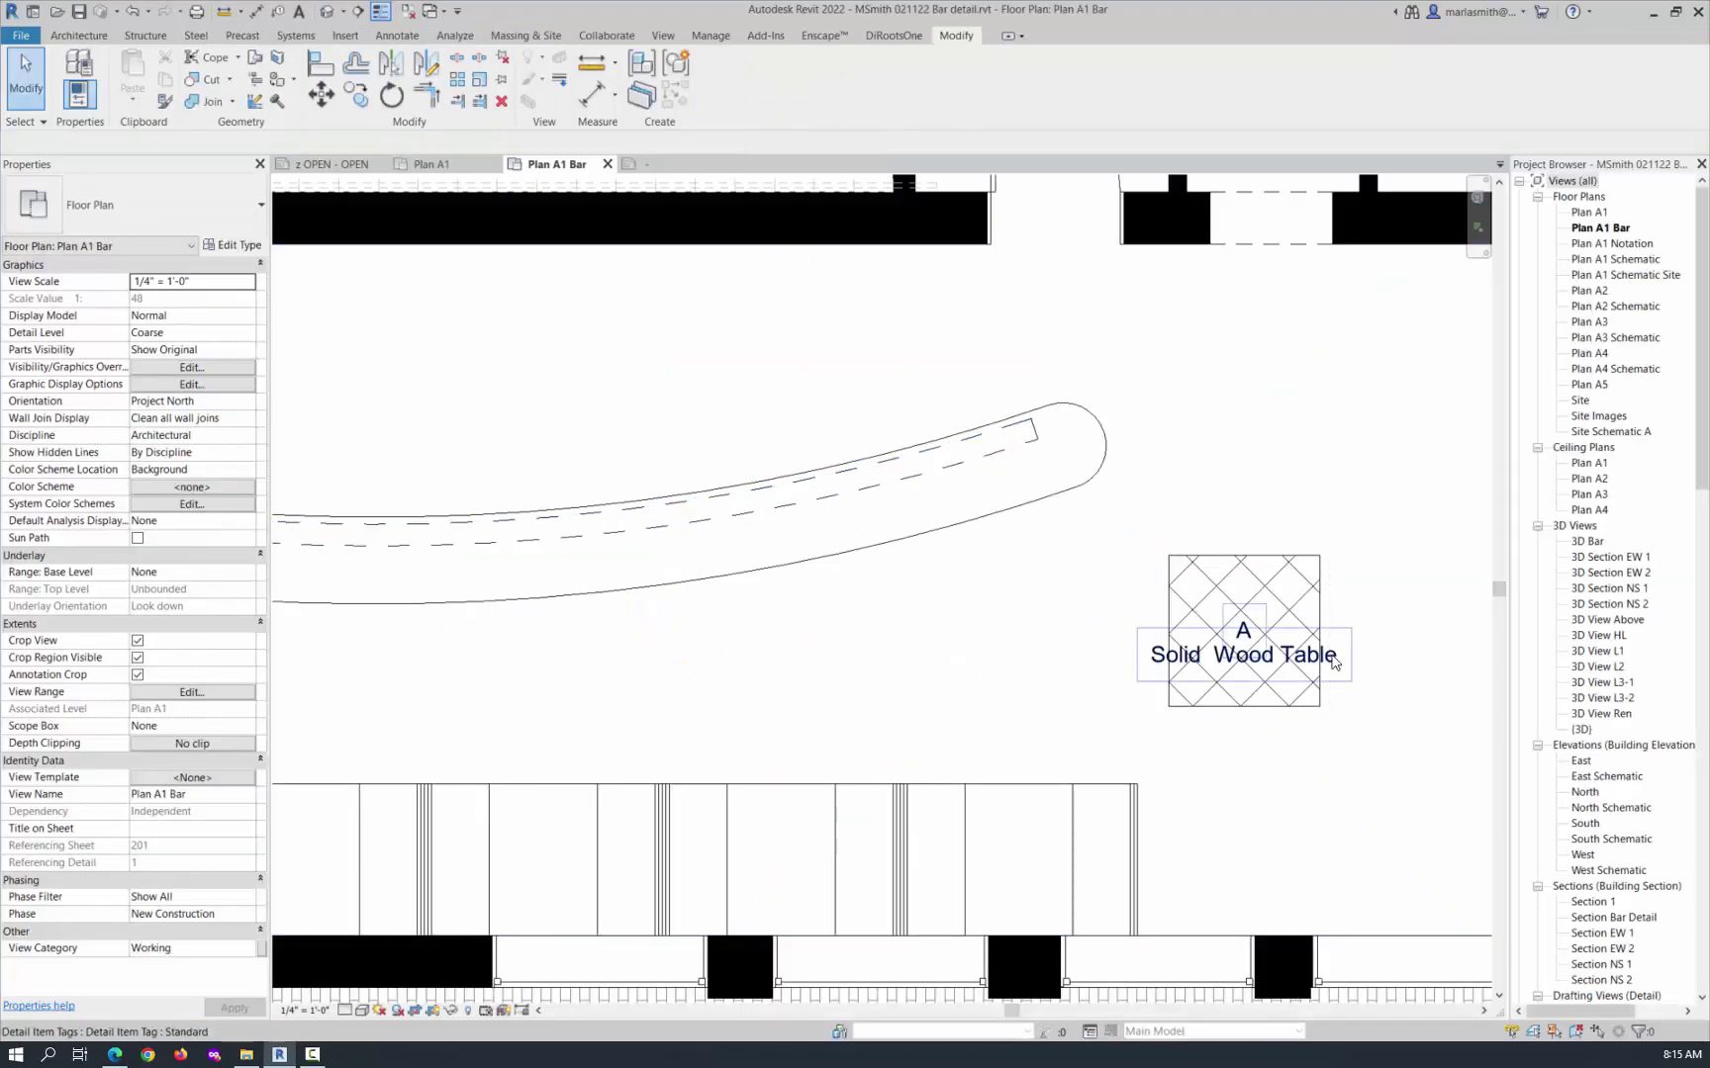